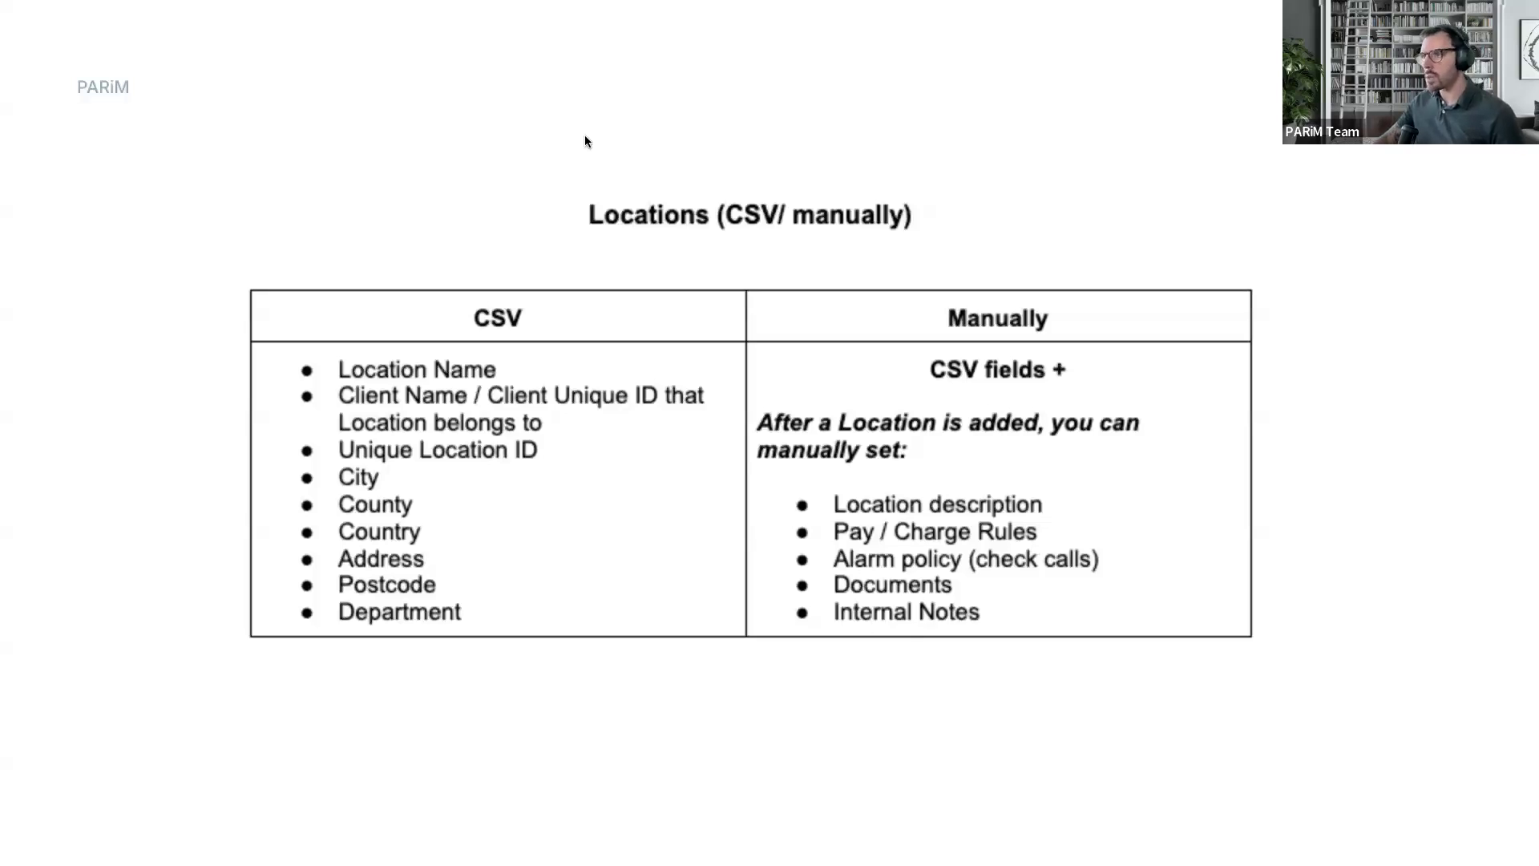
Advance from the Clients slide through the deck to the closing Thank you slide.
{"action": "key", "text": "Right"}
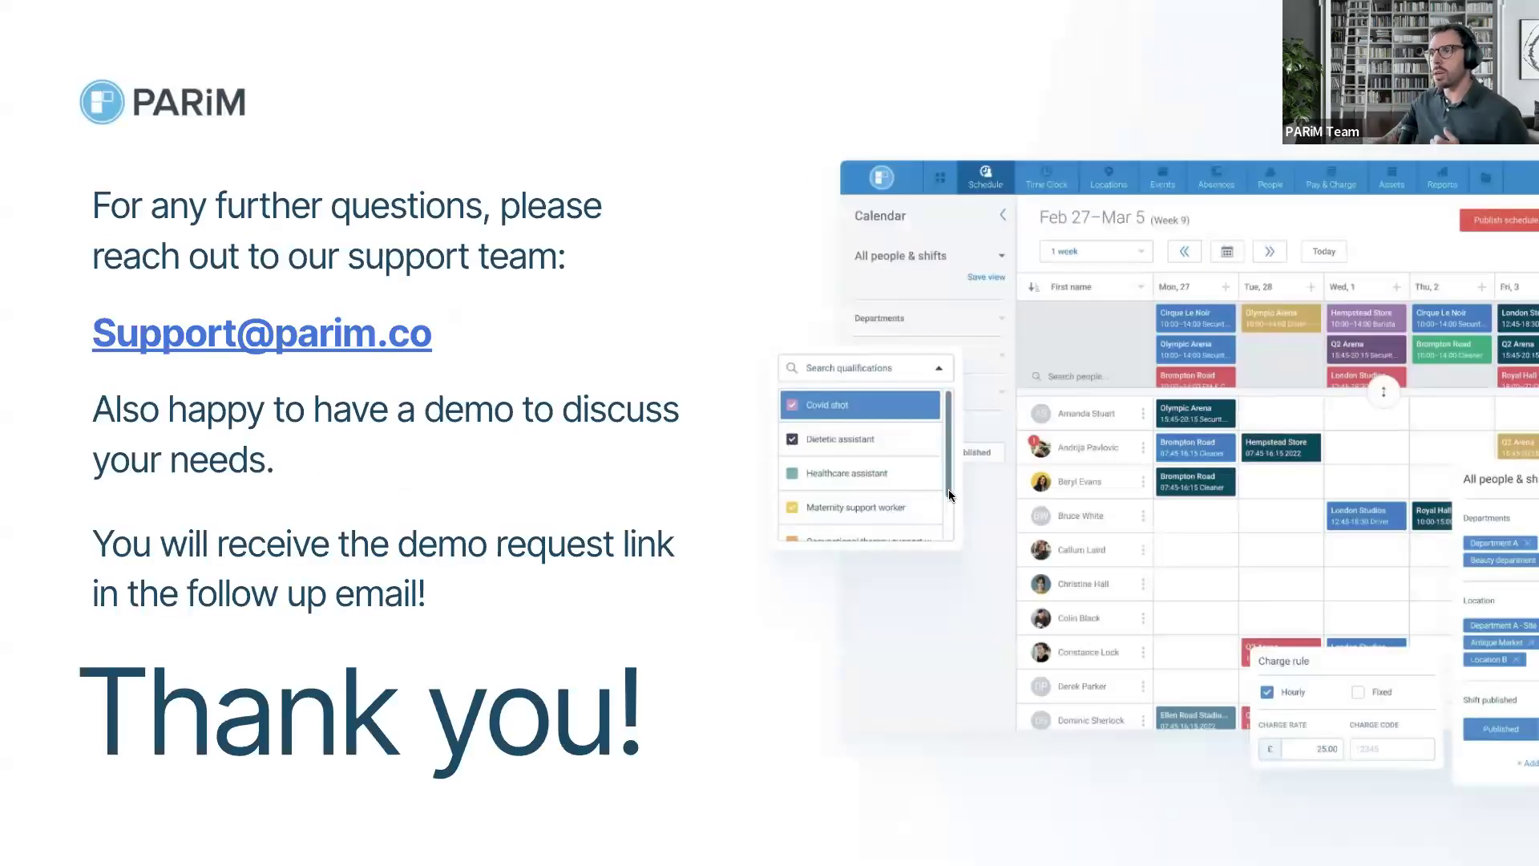
Exit the slideshow and show PARiM's People > Employees list of 52 employees.
{"action": "key", "text": "Escape"}
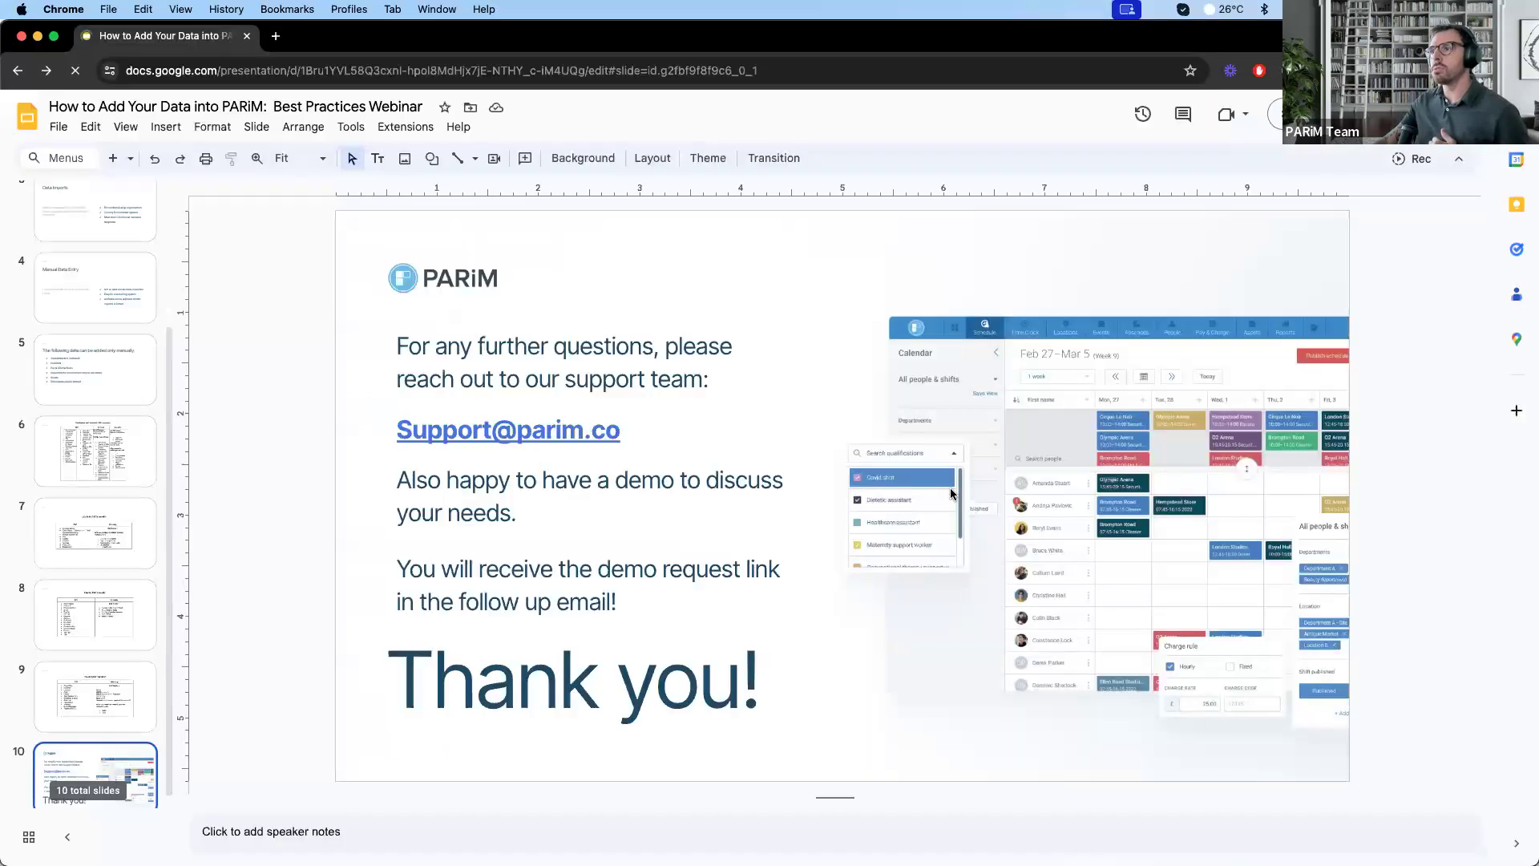
{"action": "key", "text": "super+Tab"}
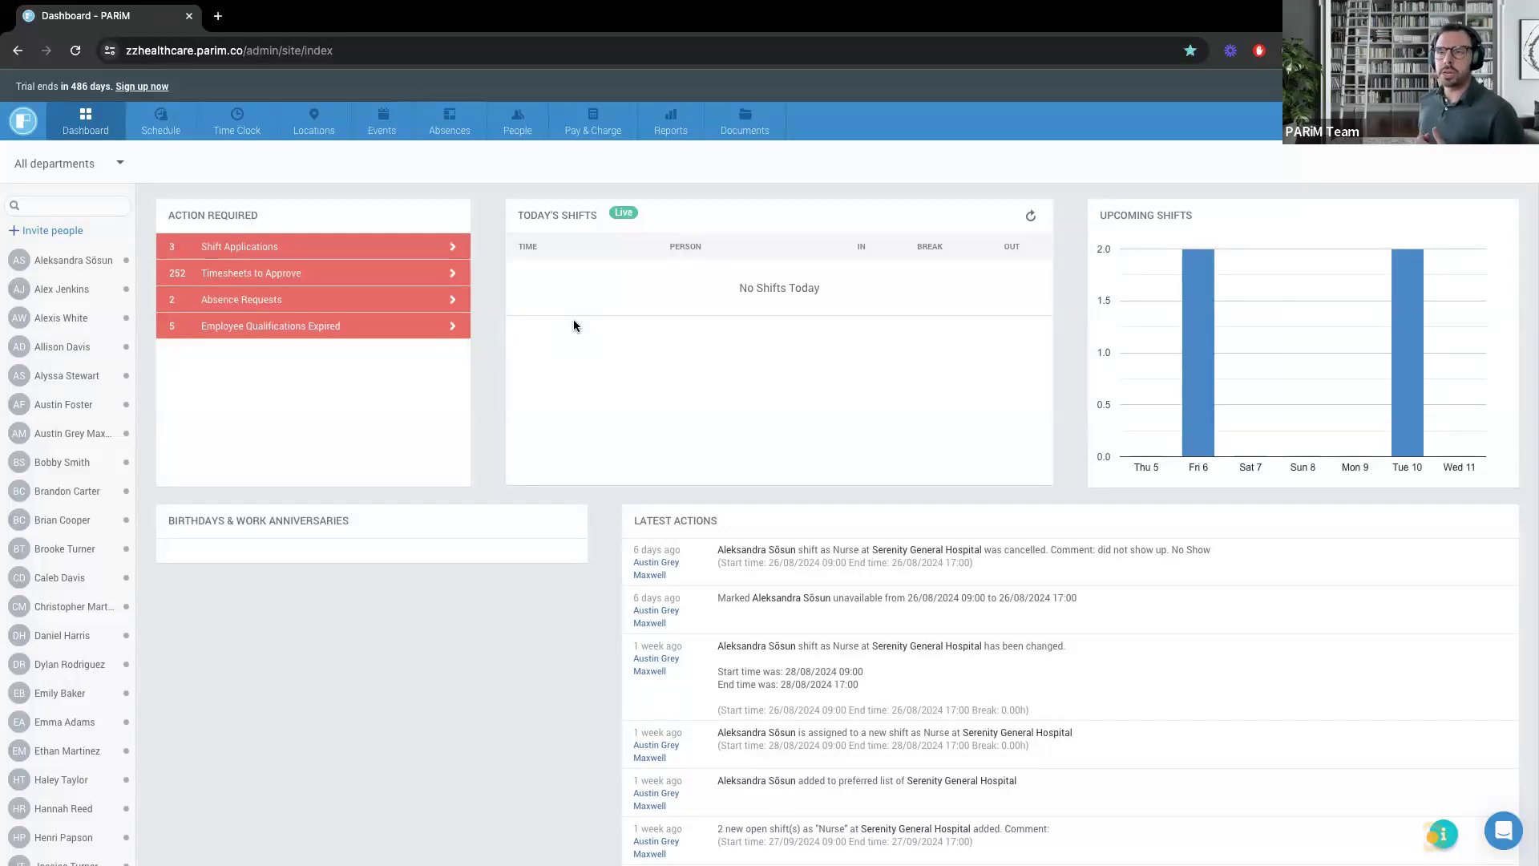
{"action": "mouse_move", "coordinate": [517, 125]}
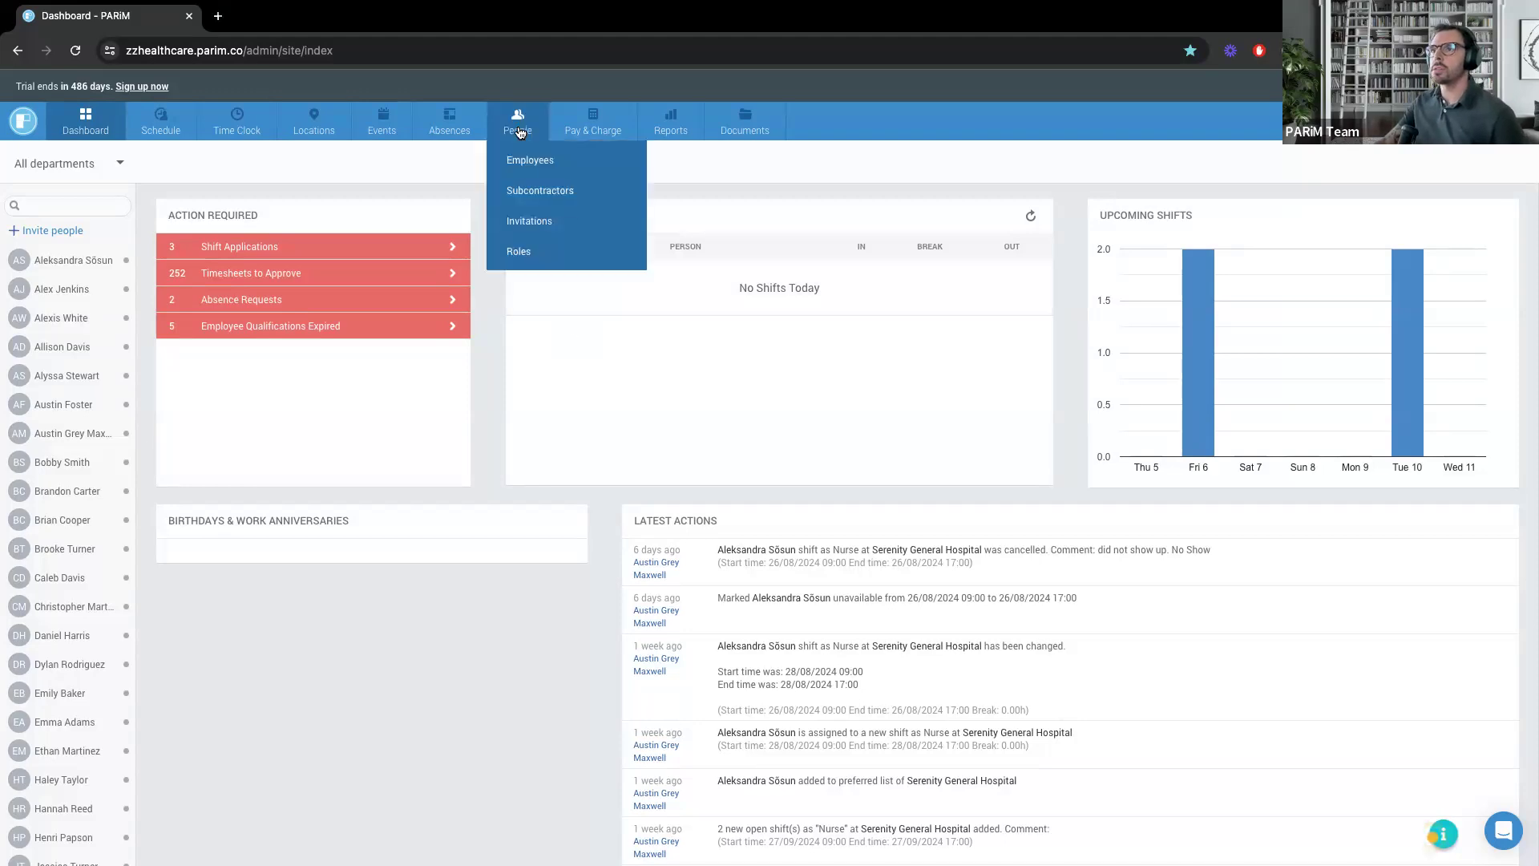
{"action": "left_click", "coordinate": [524, 165]}
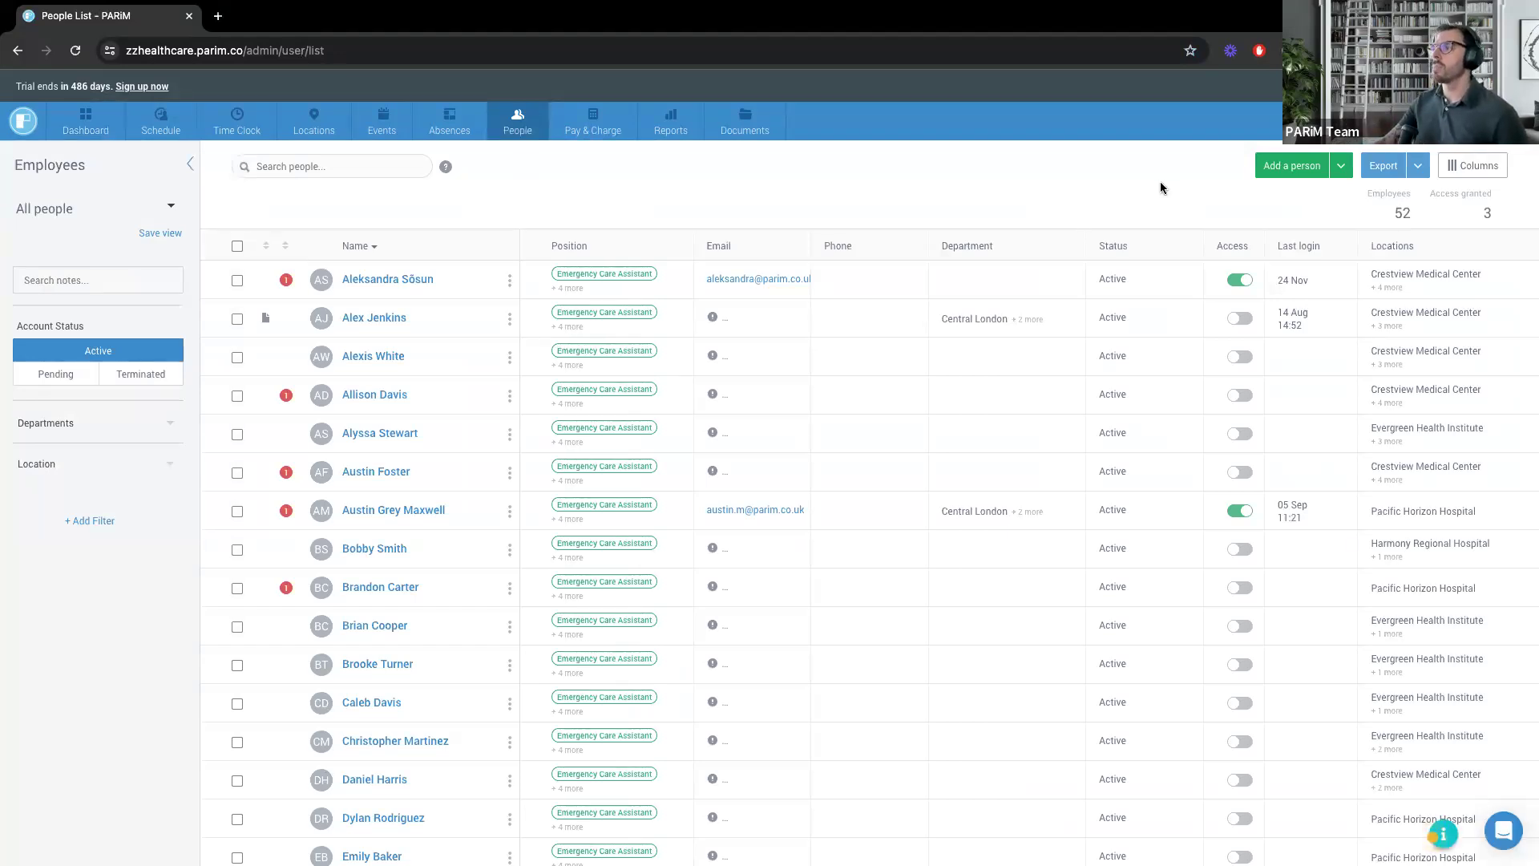
Start a new person manually and toggle Staff Portal access off, then back on.
{"action": "left_click", "coordinate": [1300, 172]}
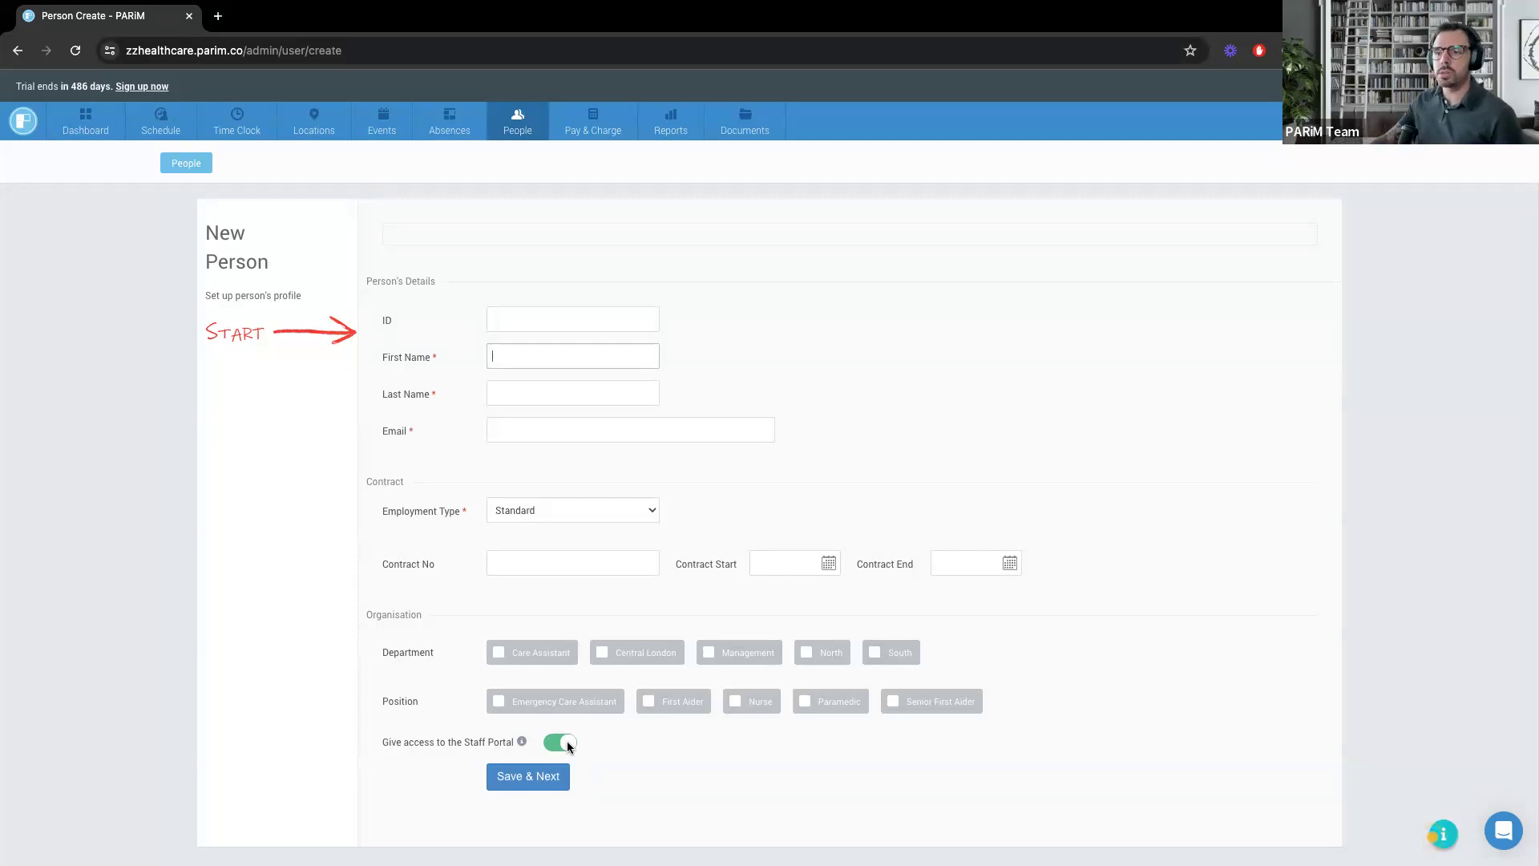
{"action": "left_click", "coordinate": [566, 743]}
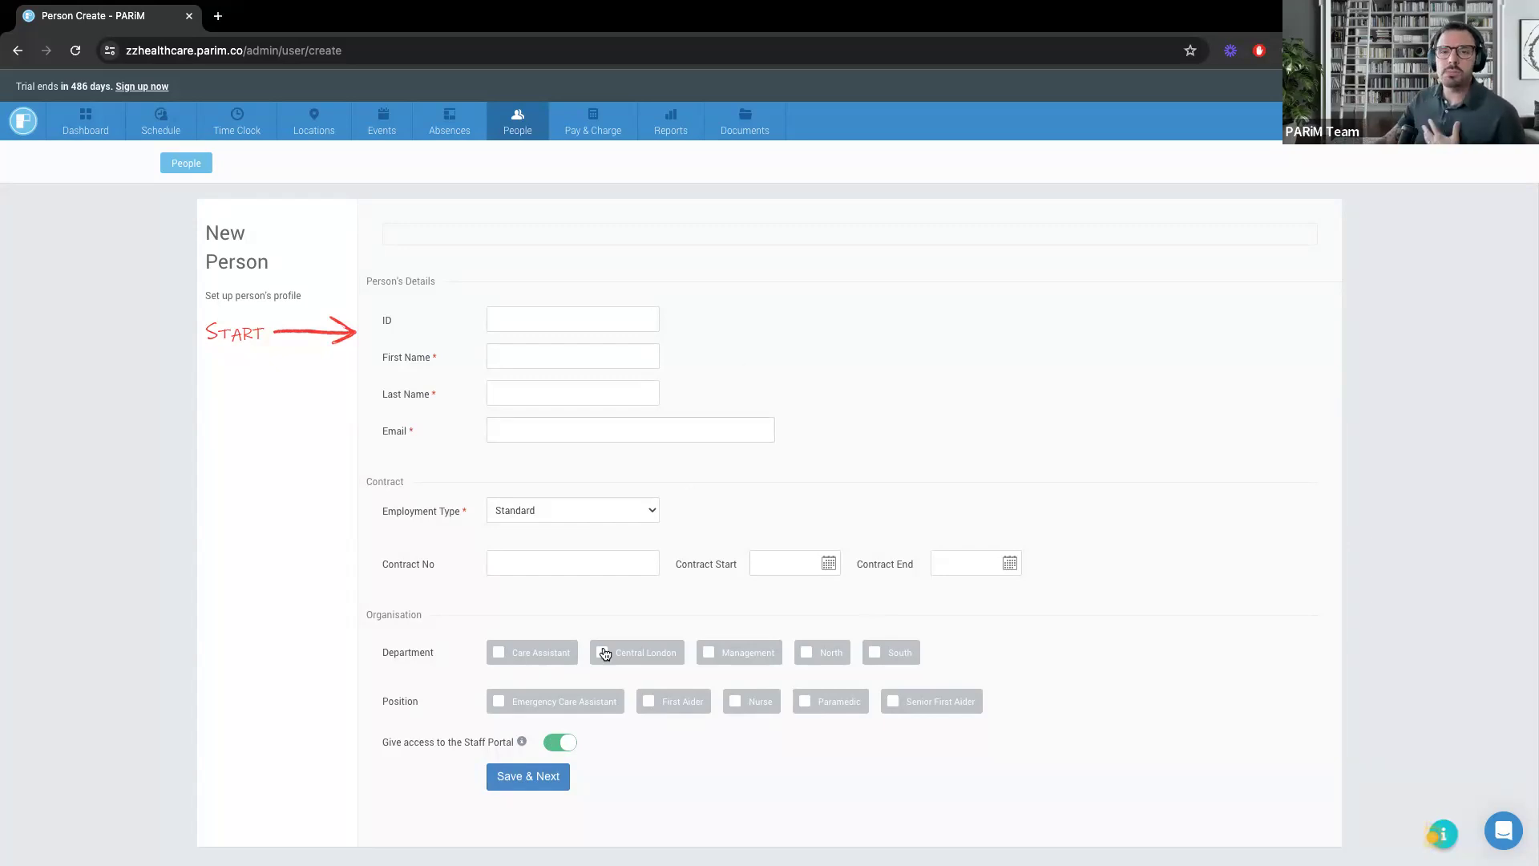
{"action": "left_click", "coordinate": [563, 743]}
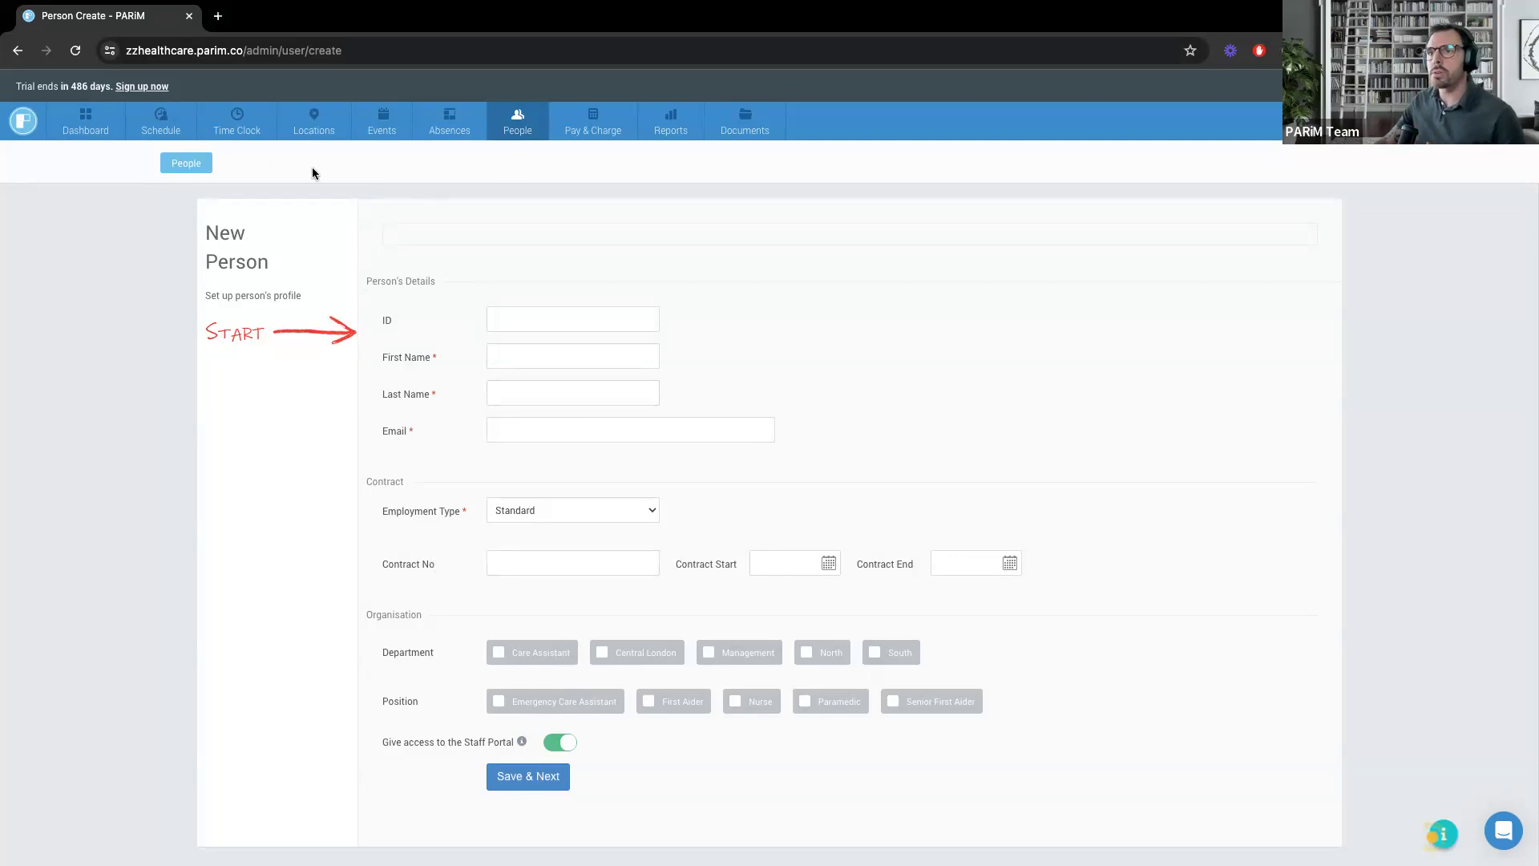
From the employees list, choose Add a person > Import from file for bulk .csv staff import.
{"action": "mouse_move", "coordinate": [518, 124]}
{"action": "left_click", "coordinate": [518, 158]}
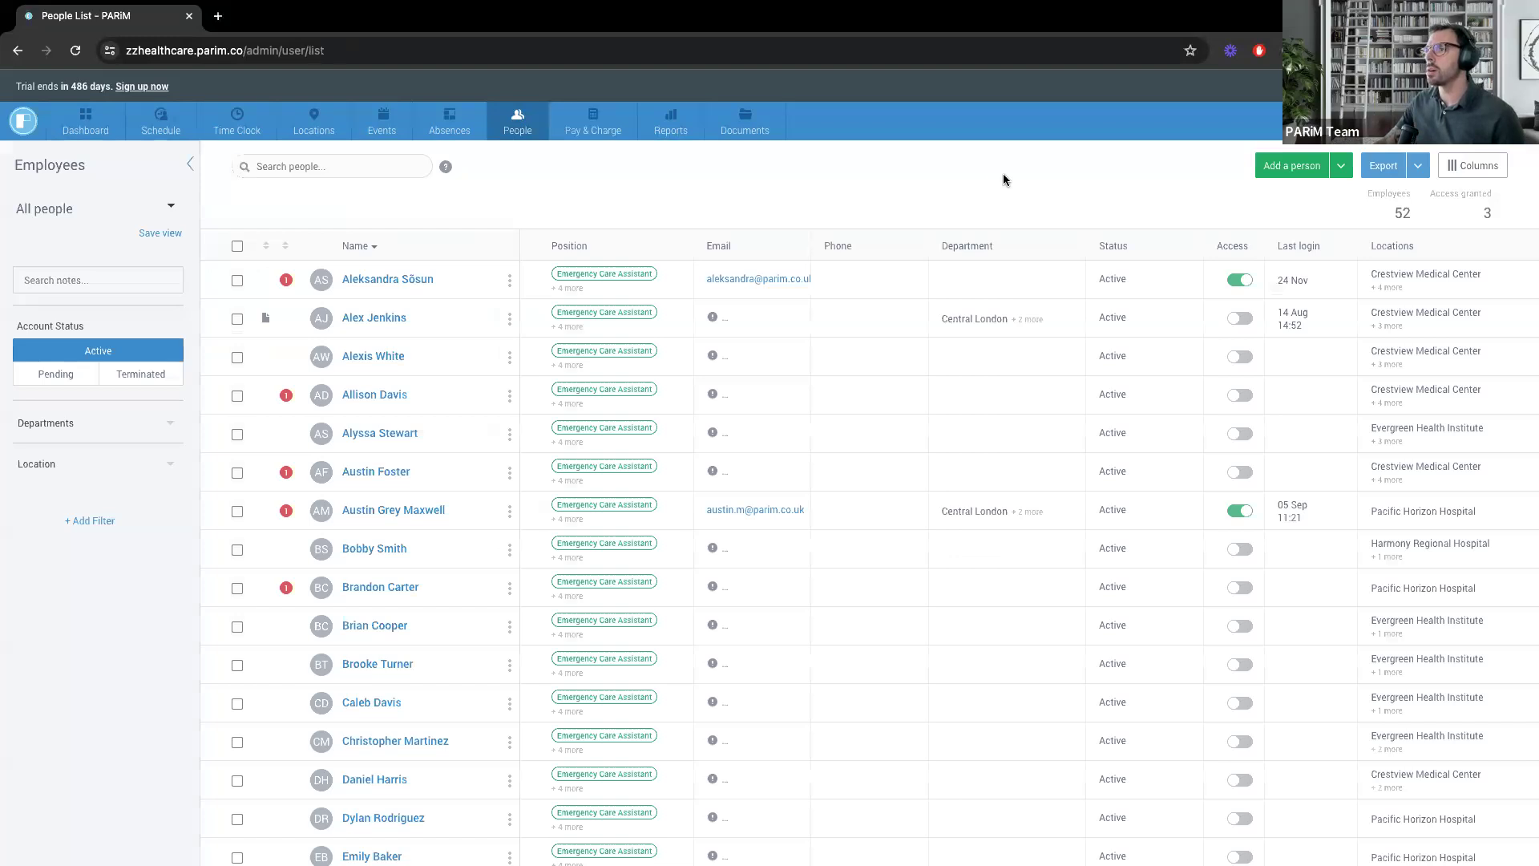
{"action": "left_click", "coordinate": [1339, 171]}
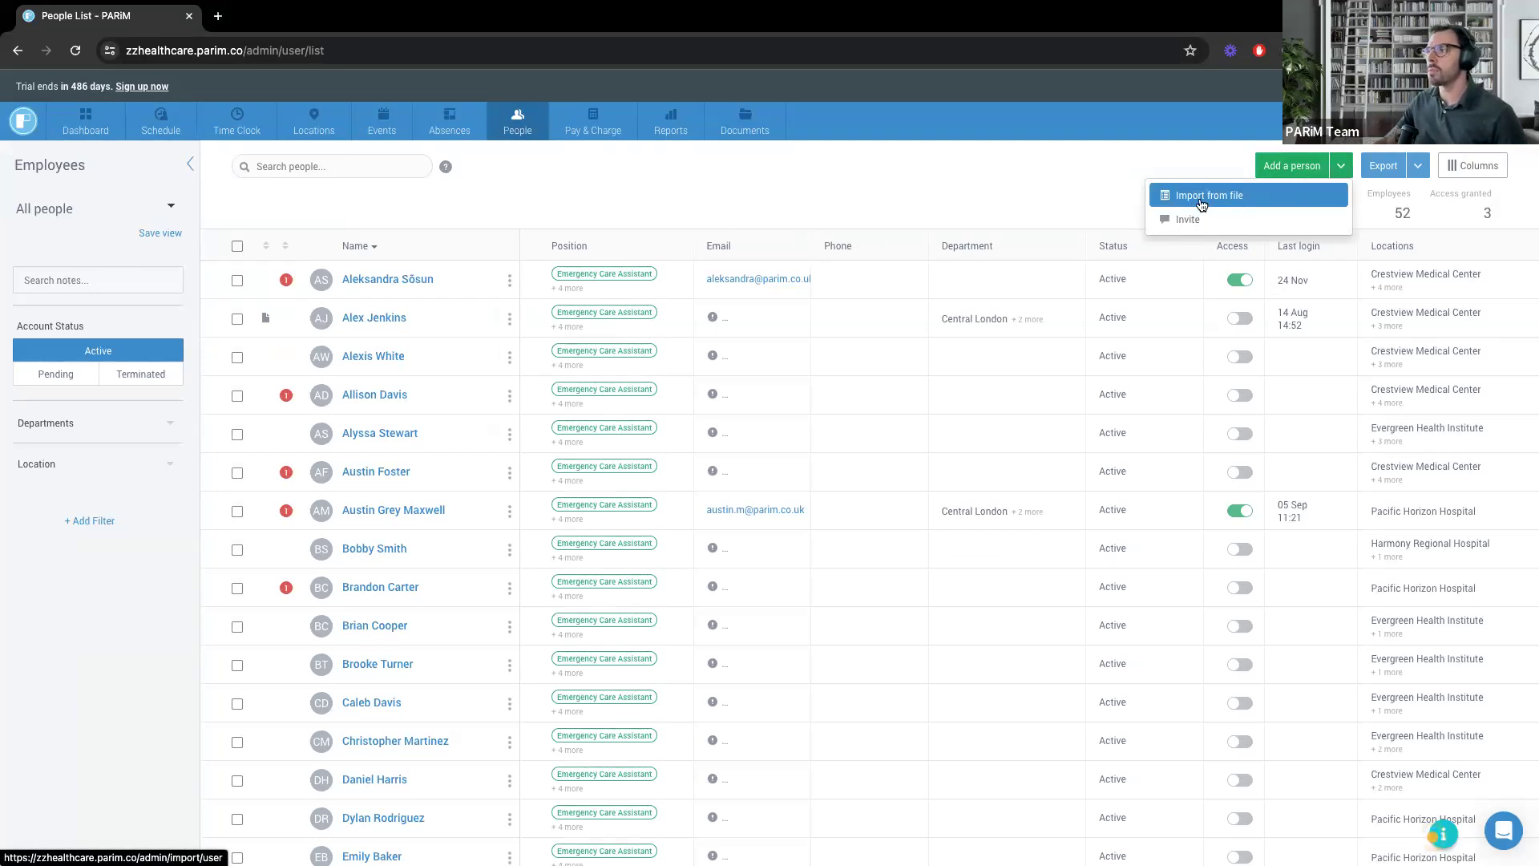
{"action": "left_click", "coordinate": [1202, 204]}
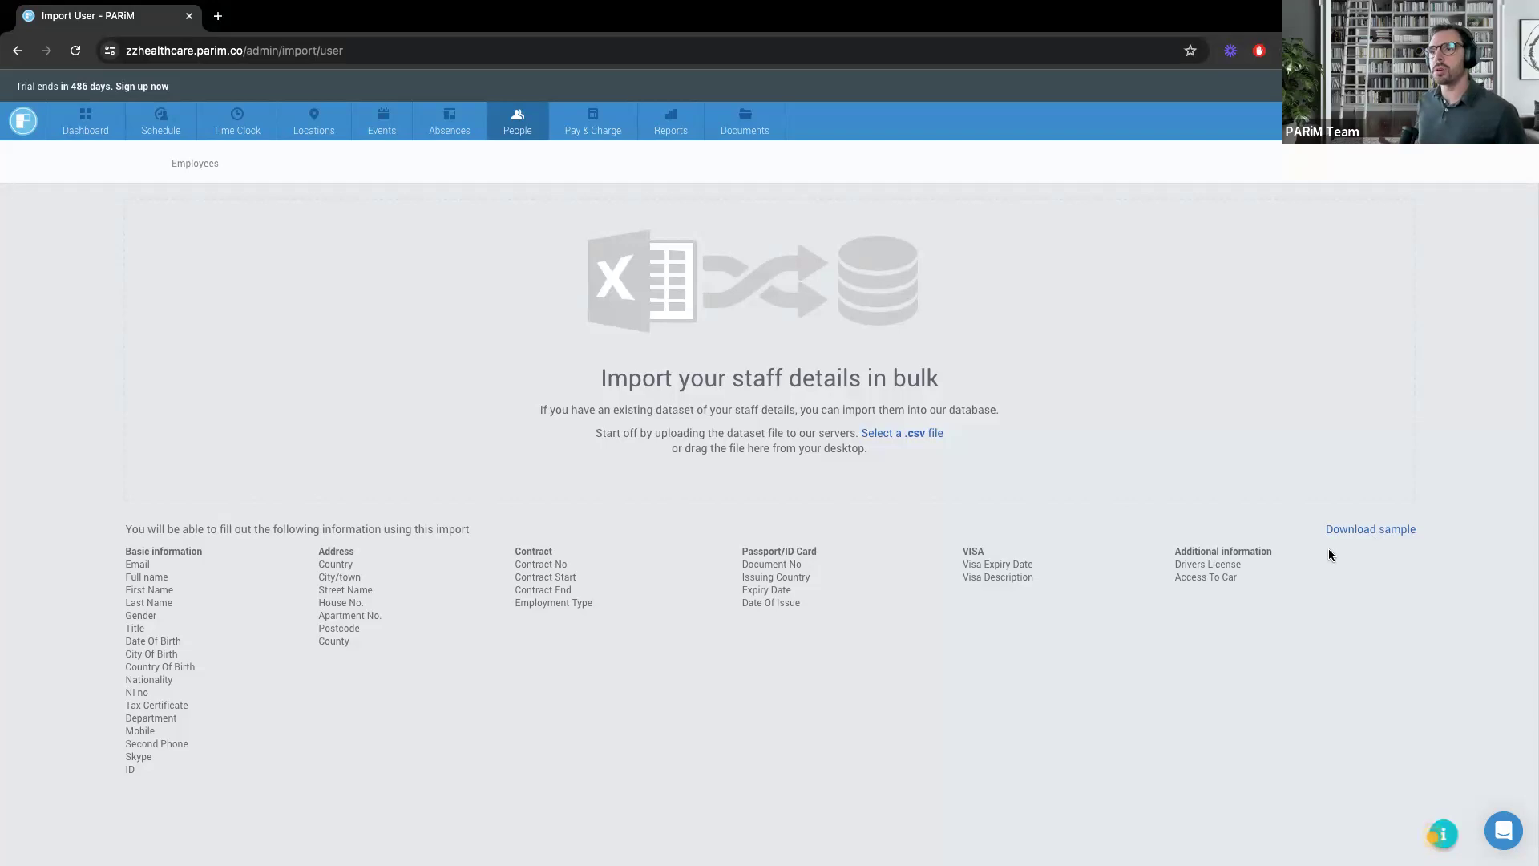
Open the People Import Template sample and scroll across its column headings.
{"action": "left_click", "coordinate": [1367, 535]}
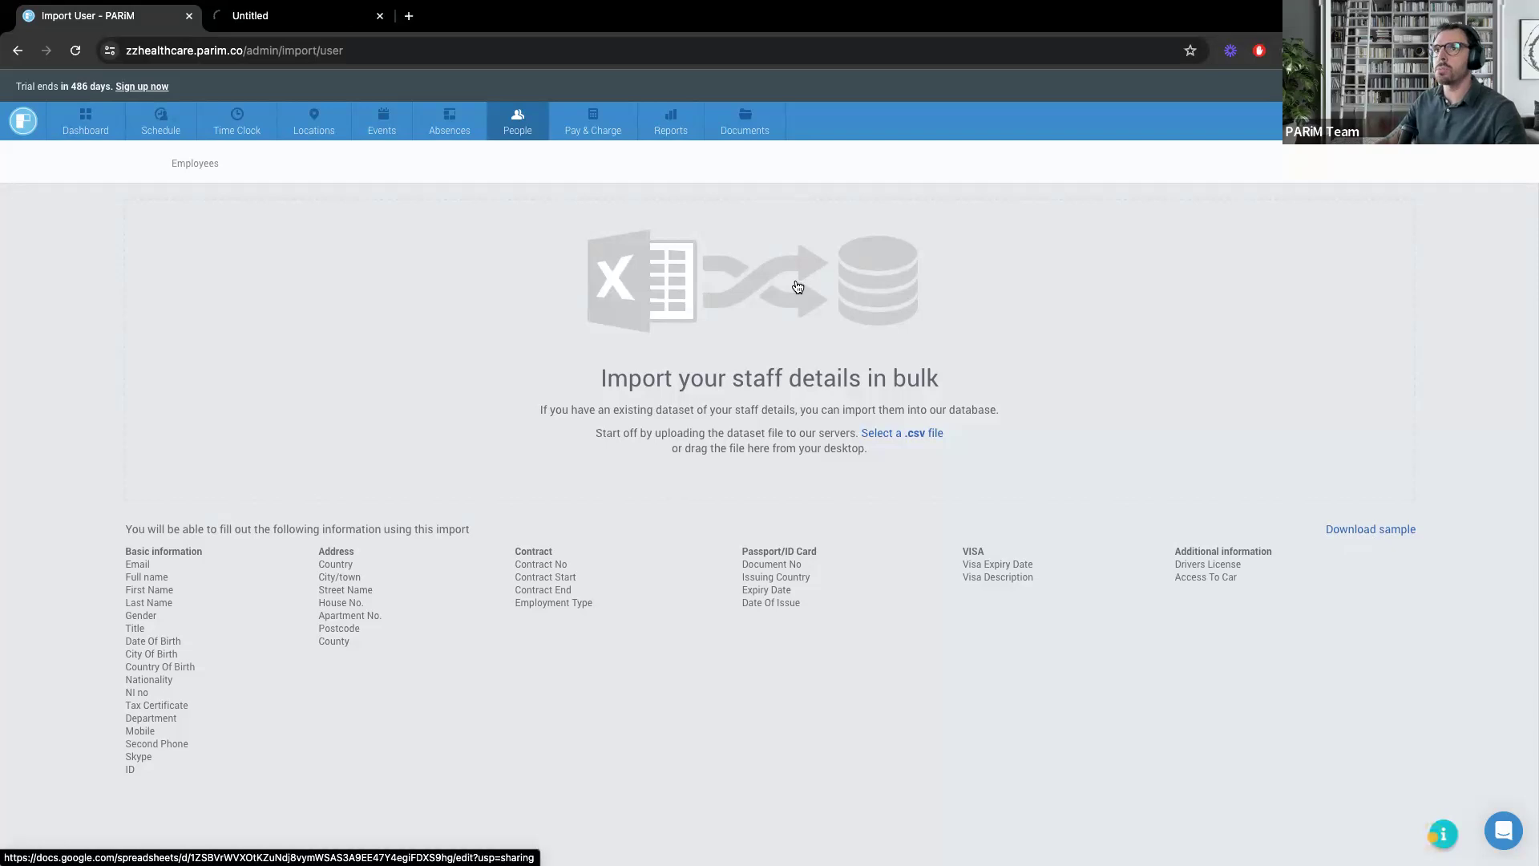
{"action": "left_click", "coordinate": [324, 24]}
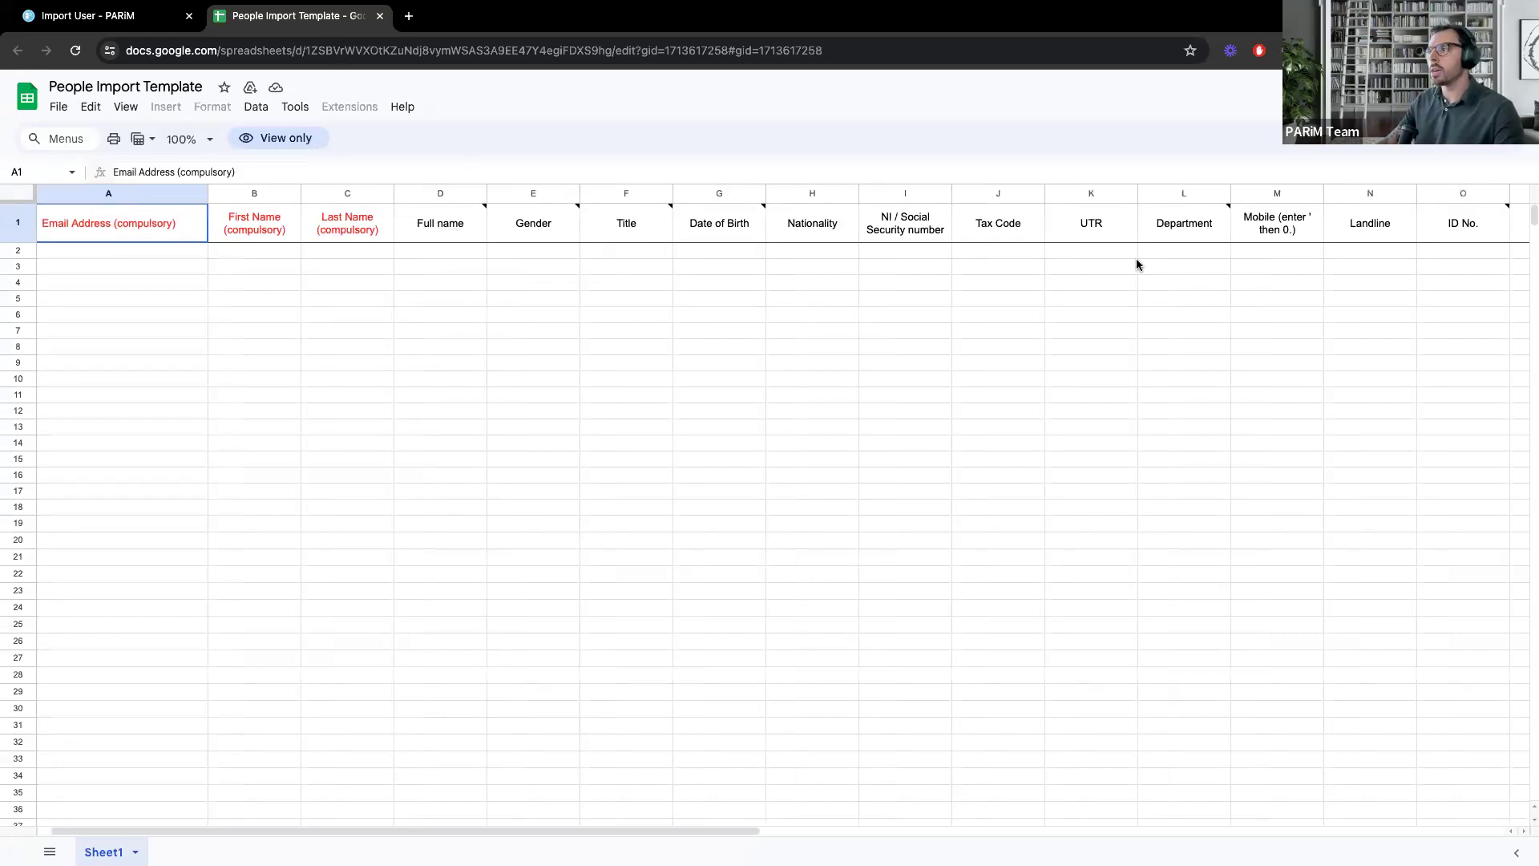
{"action": "scroll", "coordinate": [1137, 265], "scroll_direction": "right", "scroll_amount": 5}
{"action": "scroll", "coordinate": [1137, 265], "scroll_direction": "right", "scroll_amount": 10}
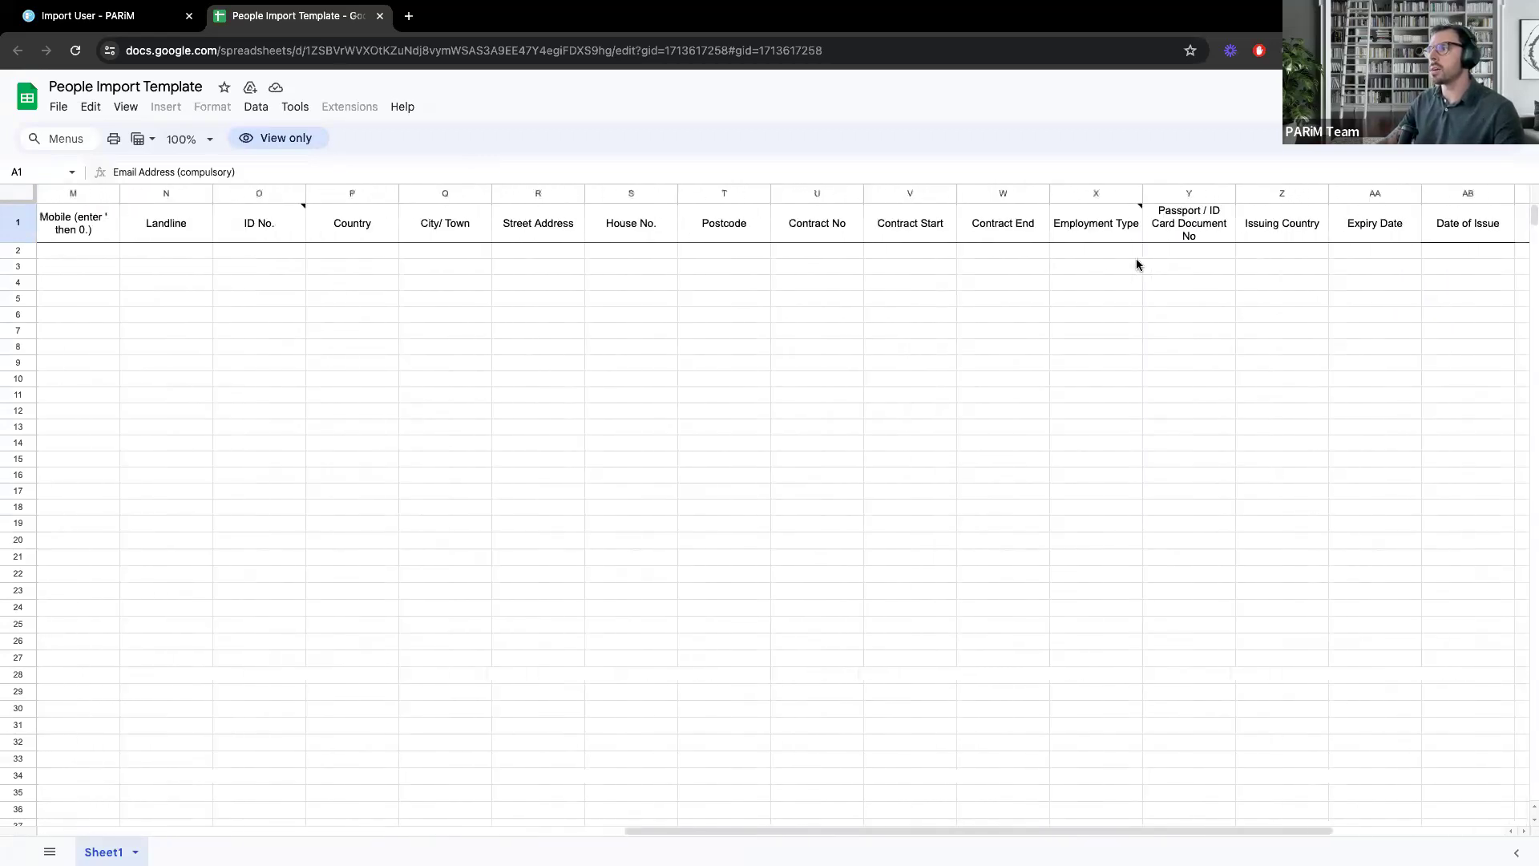
{"action": "scroll", "coordinate": [1137, 264], "scroll_direction": "left", "scroll_amount": 5}
{"action": "scroll", "coordinate": [1137, 258], "scroll_direction": "left", "scroll_amount": 2}
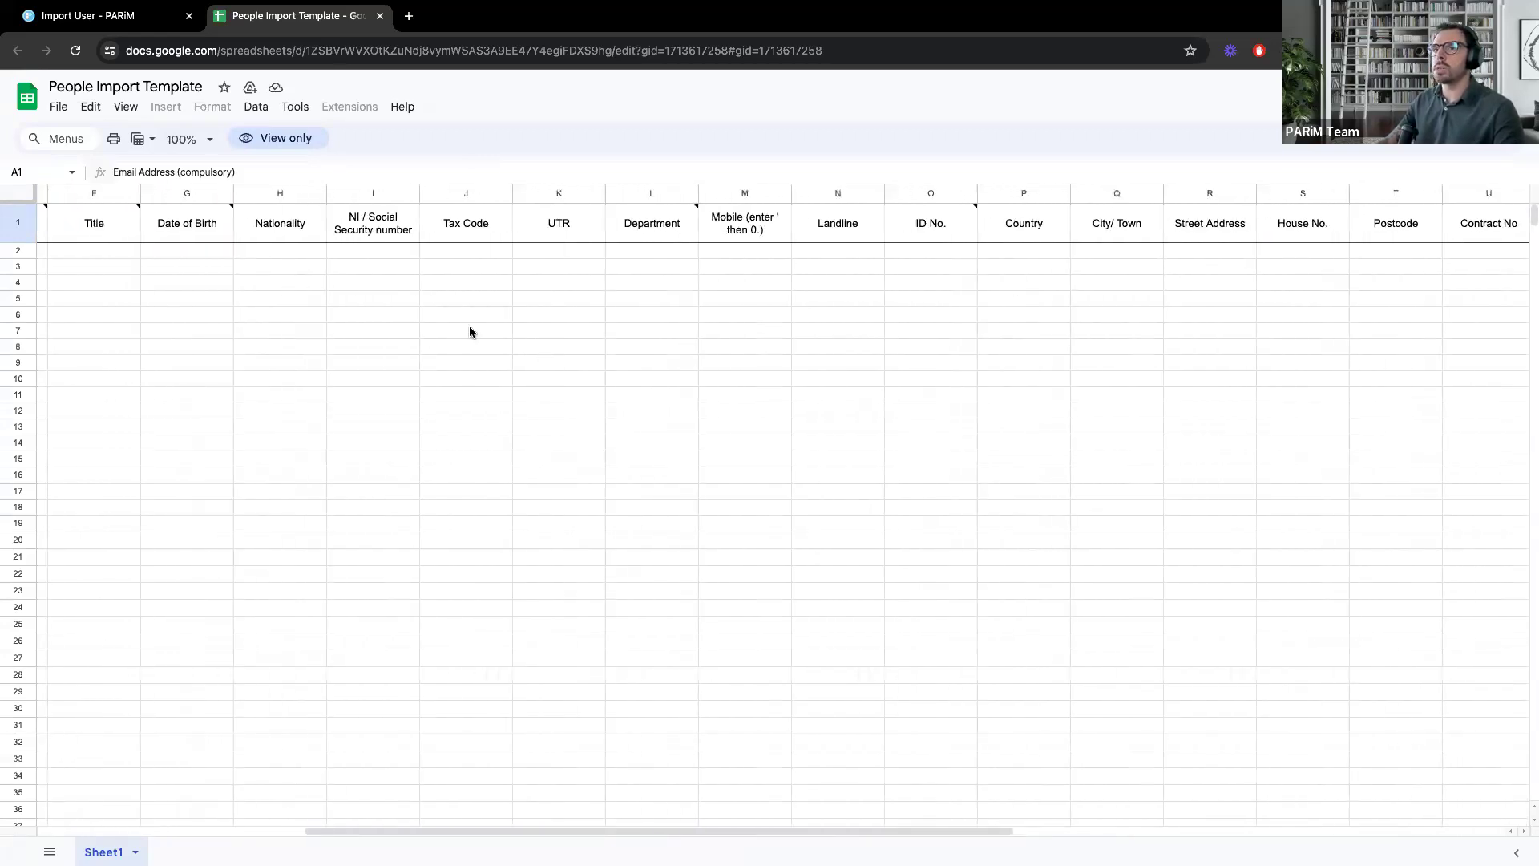
Check the template's File > Download options, then dismiss them without downloading.
{"action": "left_click", "coordinate": [59, 107]}
{"action": "mouse_move", "coordinate": [125, 302]}
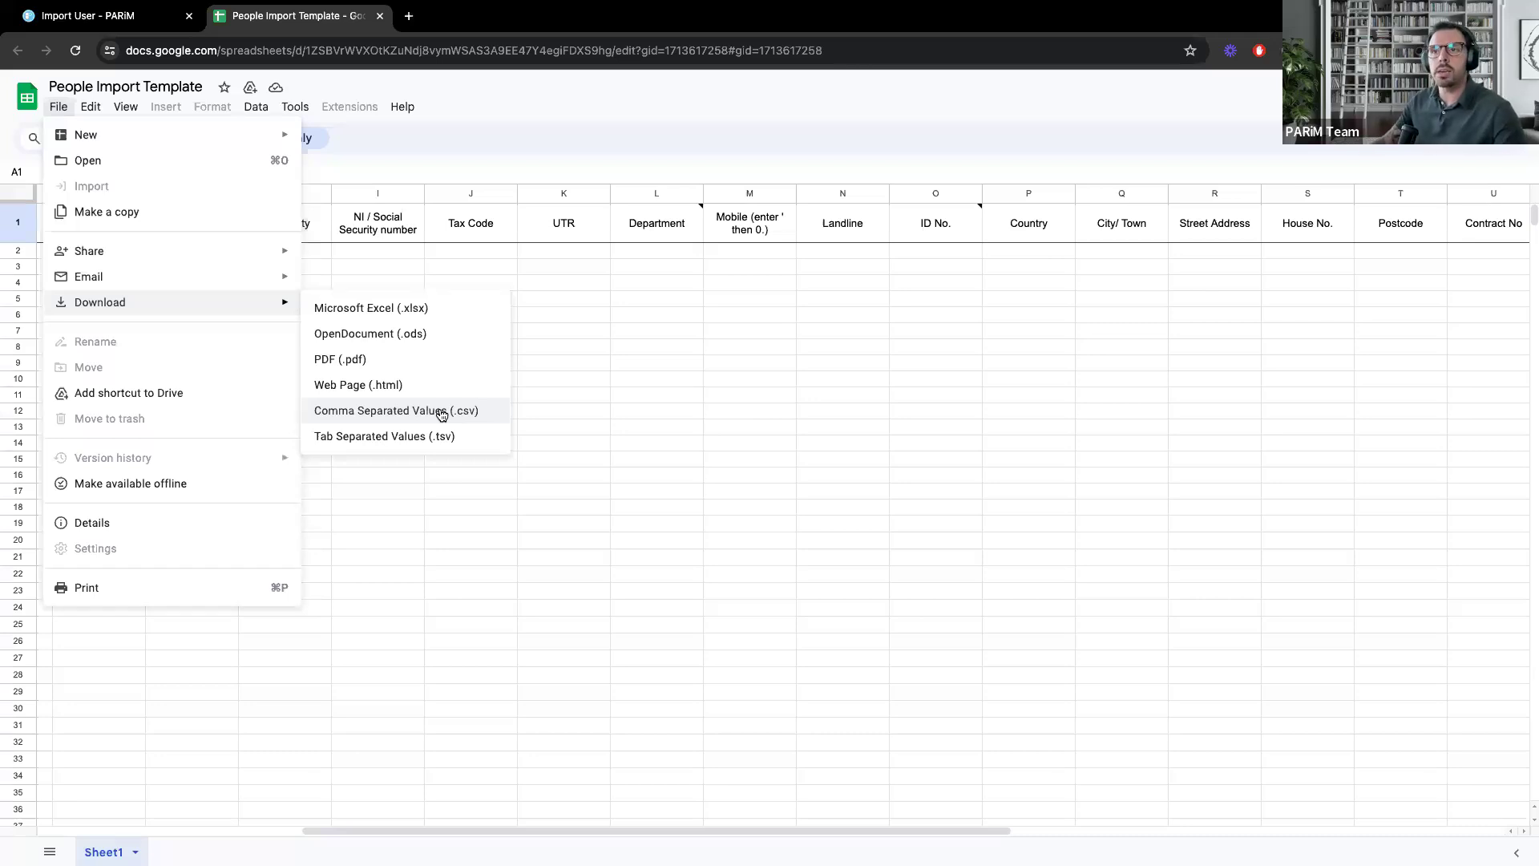
{"action": "left_click", "coordinate": [473, 80]}
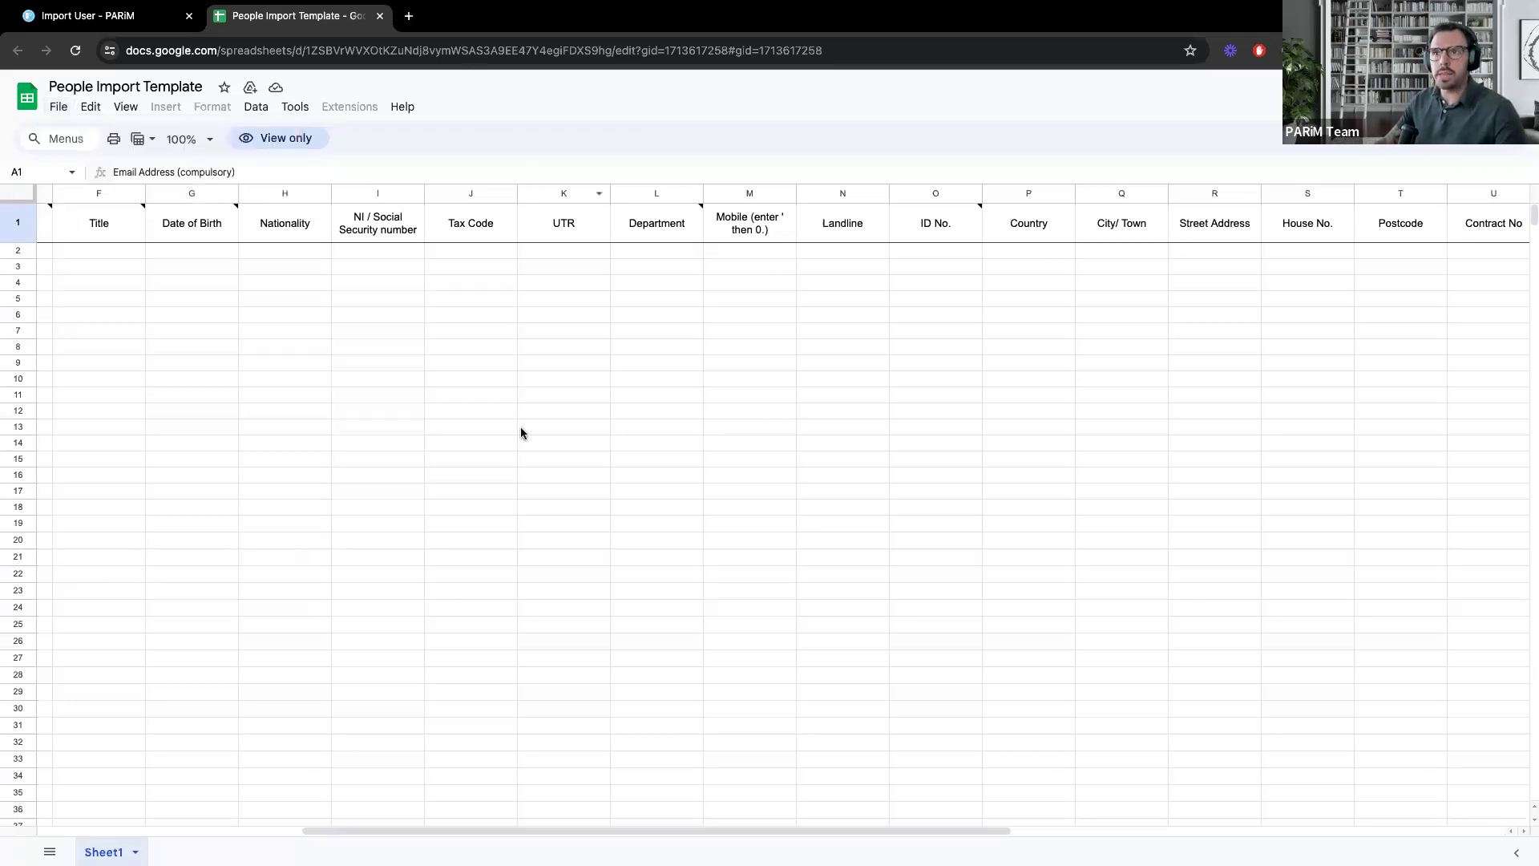
Return to PARiM's employees list and reveal the other ways of adding people.
{"action": "left_click", "coordinate": [144, 18]}
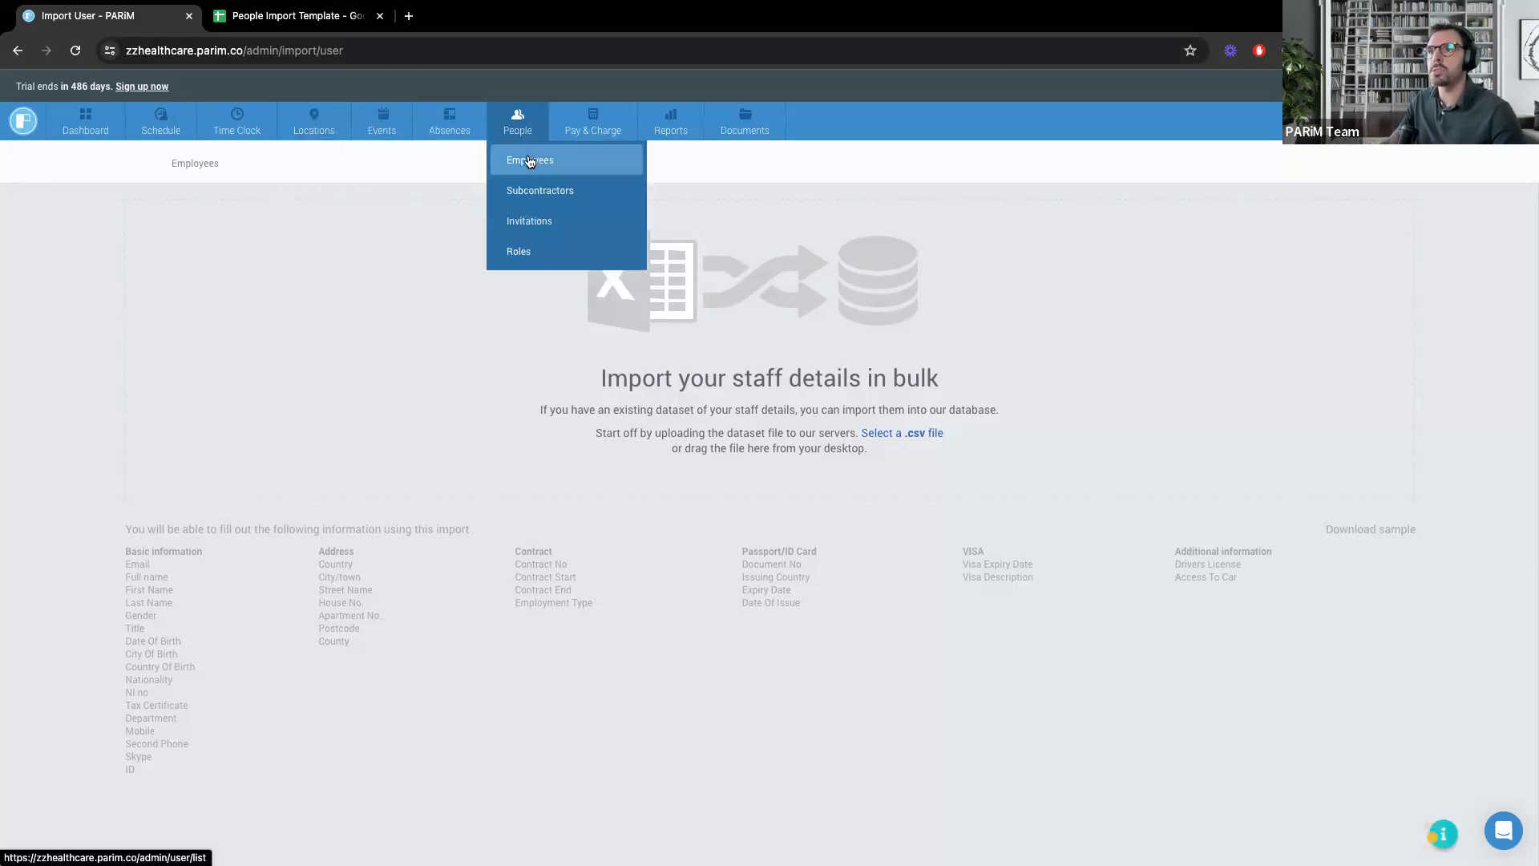
{"action": "left_click", "coordinate": [529, 160]}
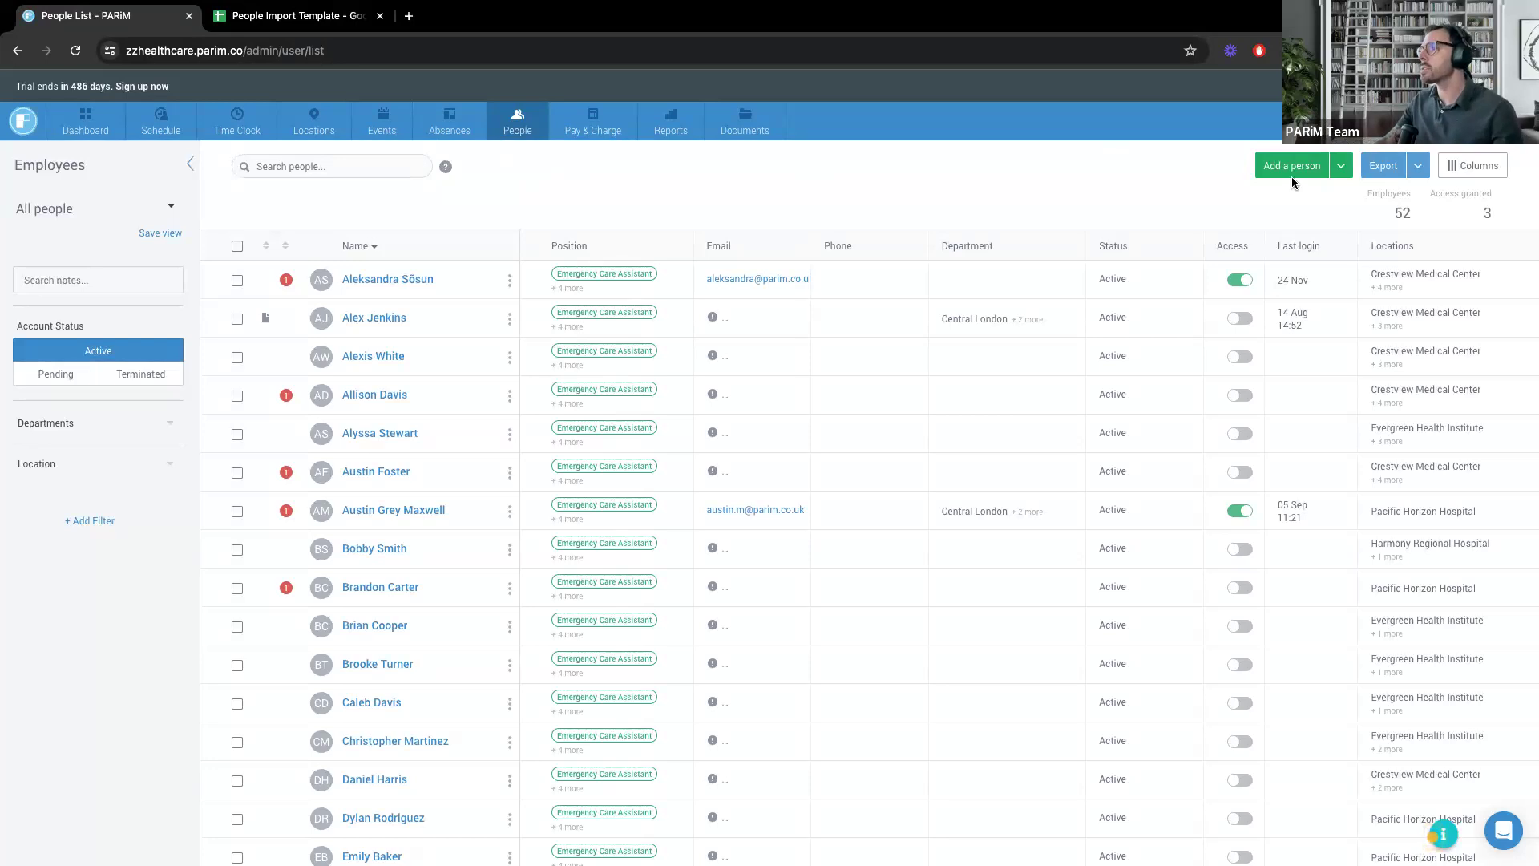
{"action": "left_click", "coordinate": [1342, 170]}
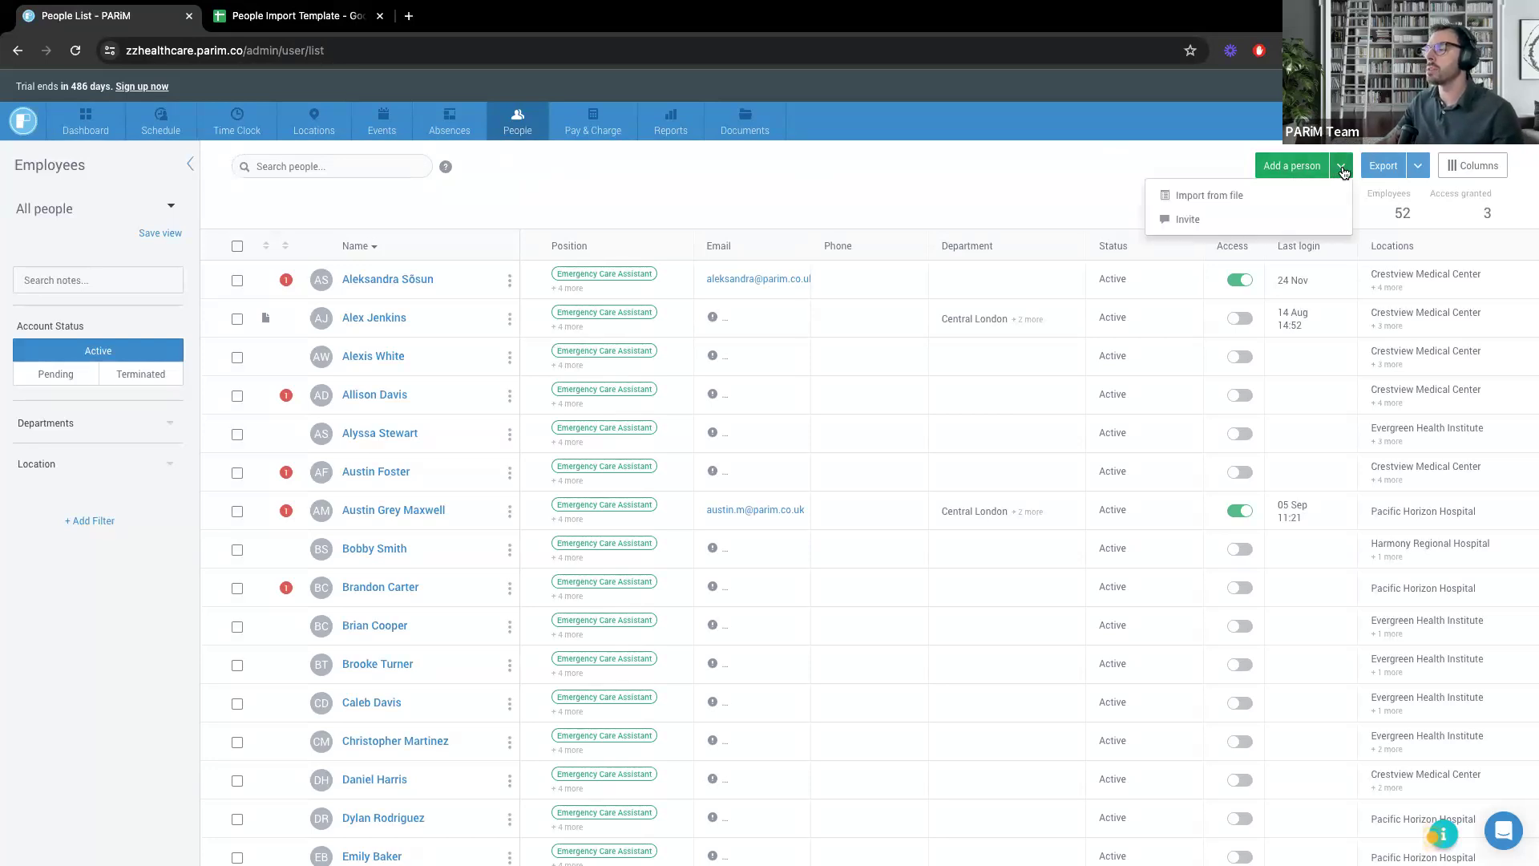
Open the Invite people form, read its prefilled instructions, and cancel without sending invitations.
{"action": "left_click", "coordinate": [1189, 221]}
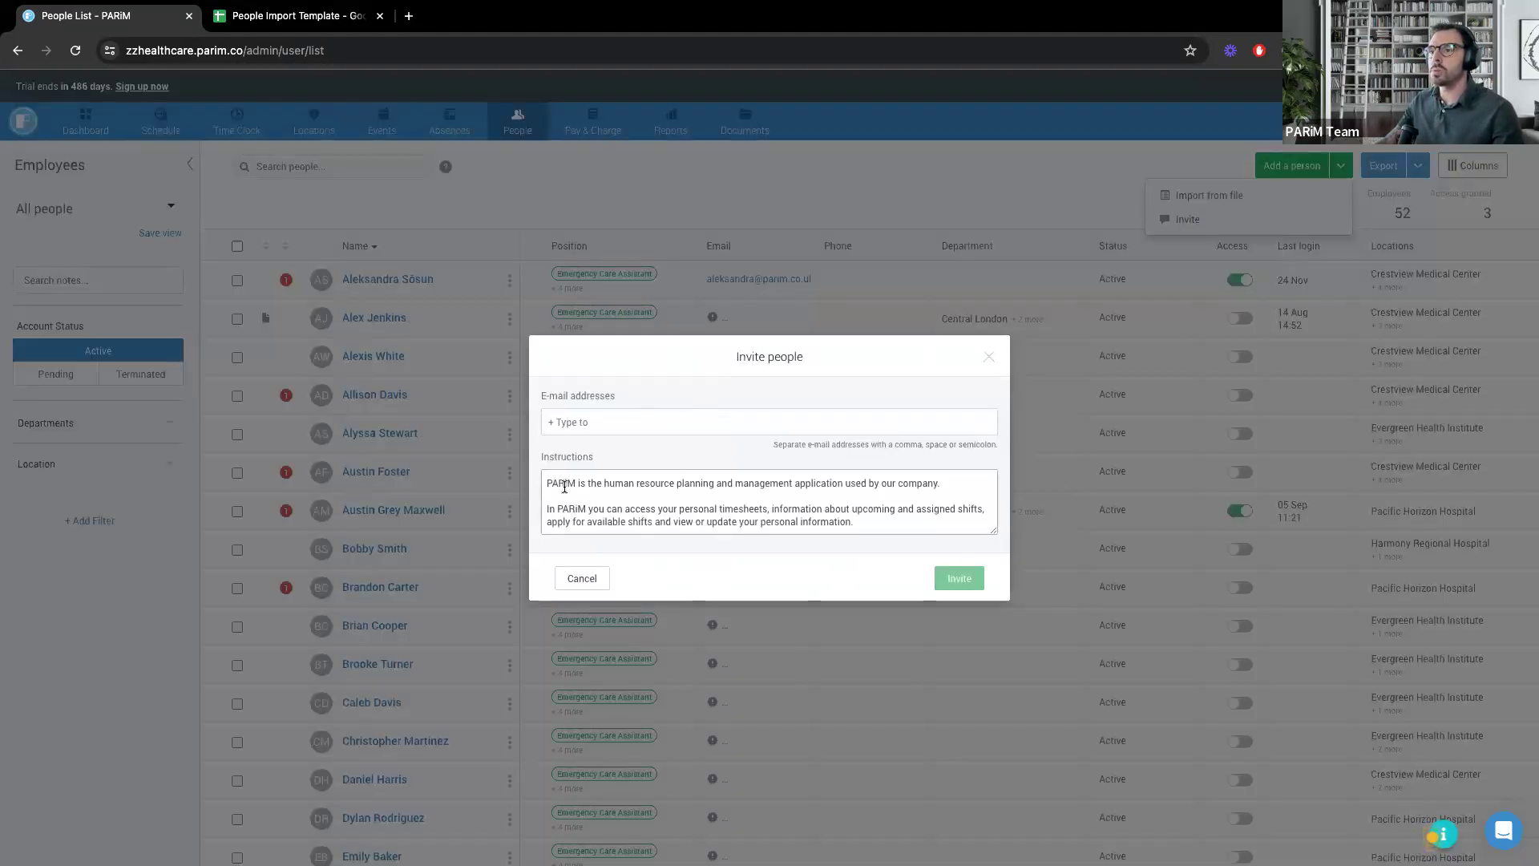
{"action": "scroll", "coordinate": [812, 496], "scroll_direction": "down", "scroll_amount": 1}
{"action": "scroll", "coordinate": [813, 496], "scroll_direction": "down", "scroll_amount": 2}
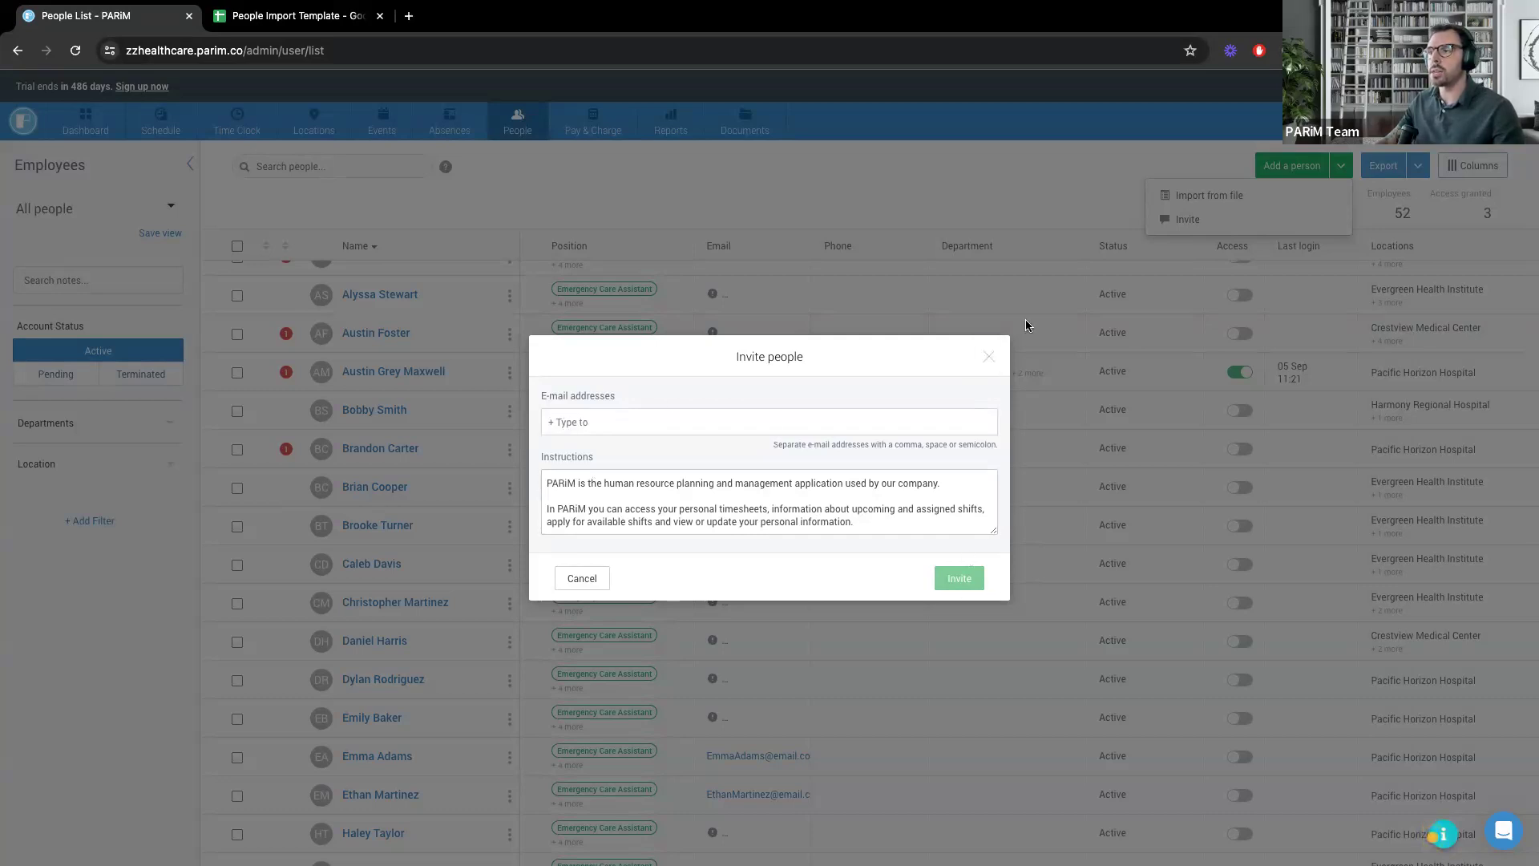
{"action": "left_click", "coordinate": [989, 356]}
{"action": "mouse_move", "coordinate": [518, 125]}
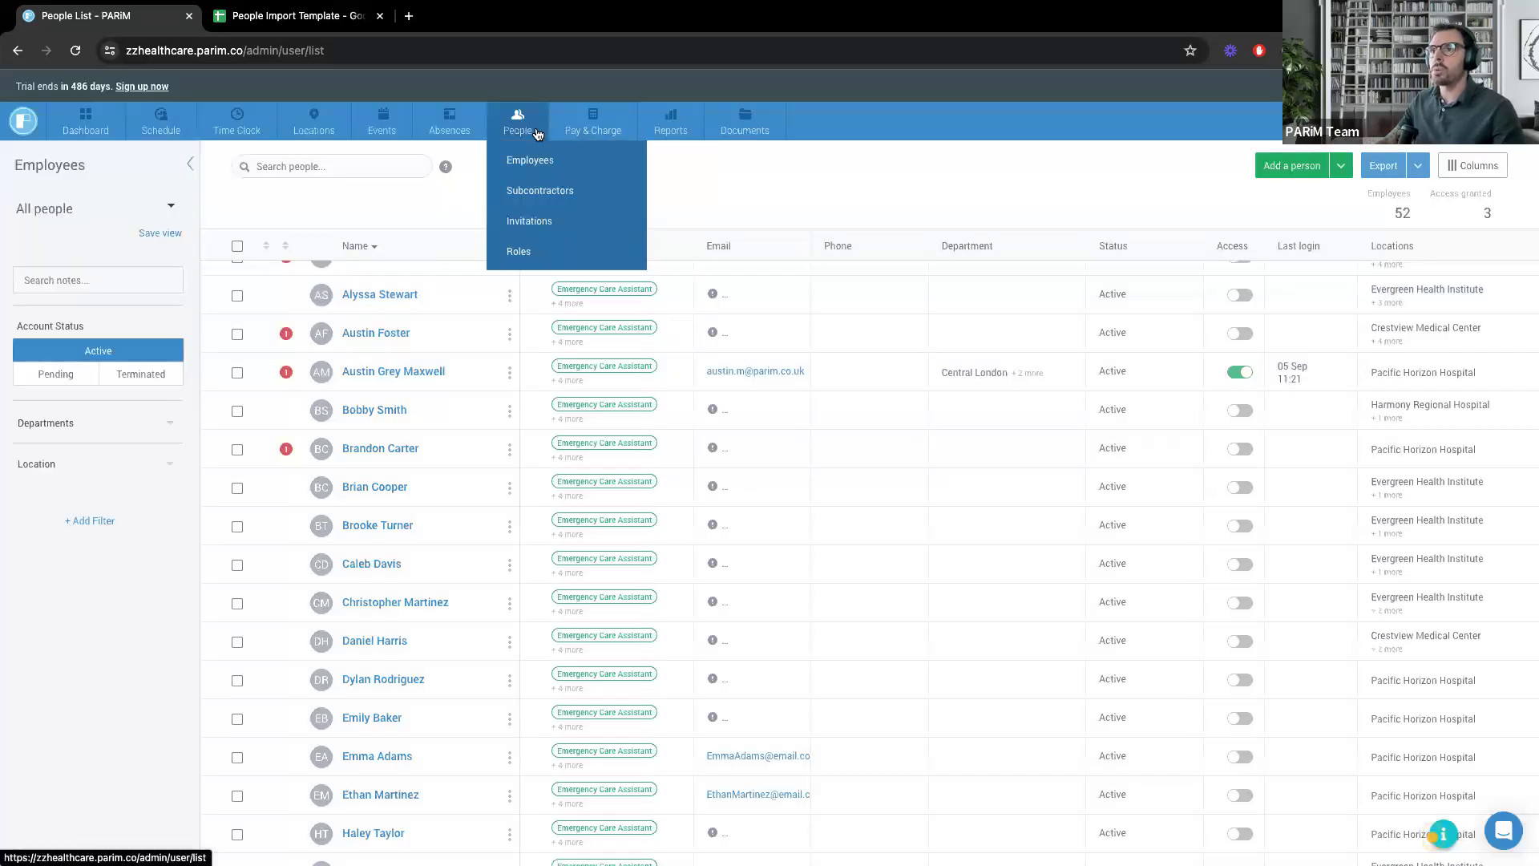
Open People > Invitations, which shows no invitations sent yet.
{"action": "left_click", "coordinate": [517, 222]}
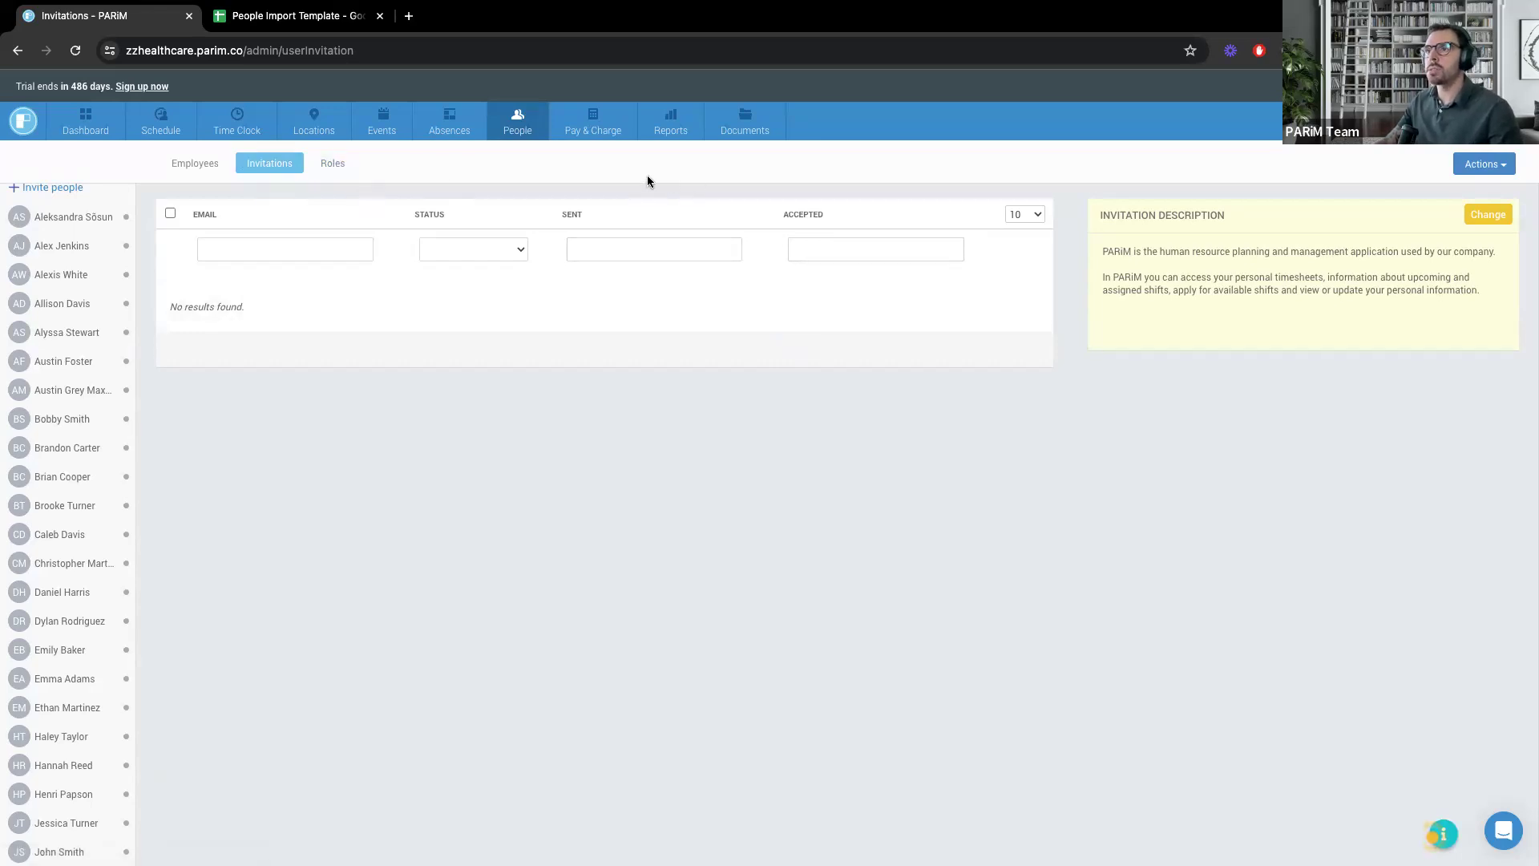
{"action": "mouse_move", "coordinate": [530, 131]}
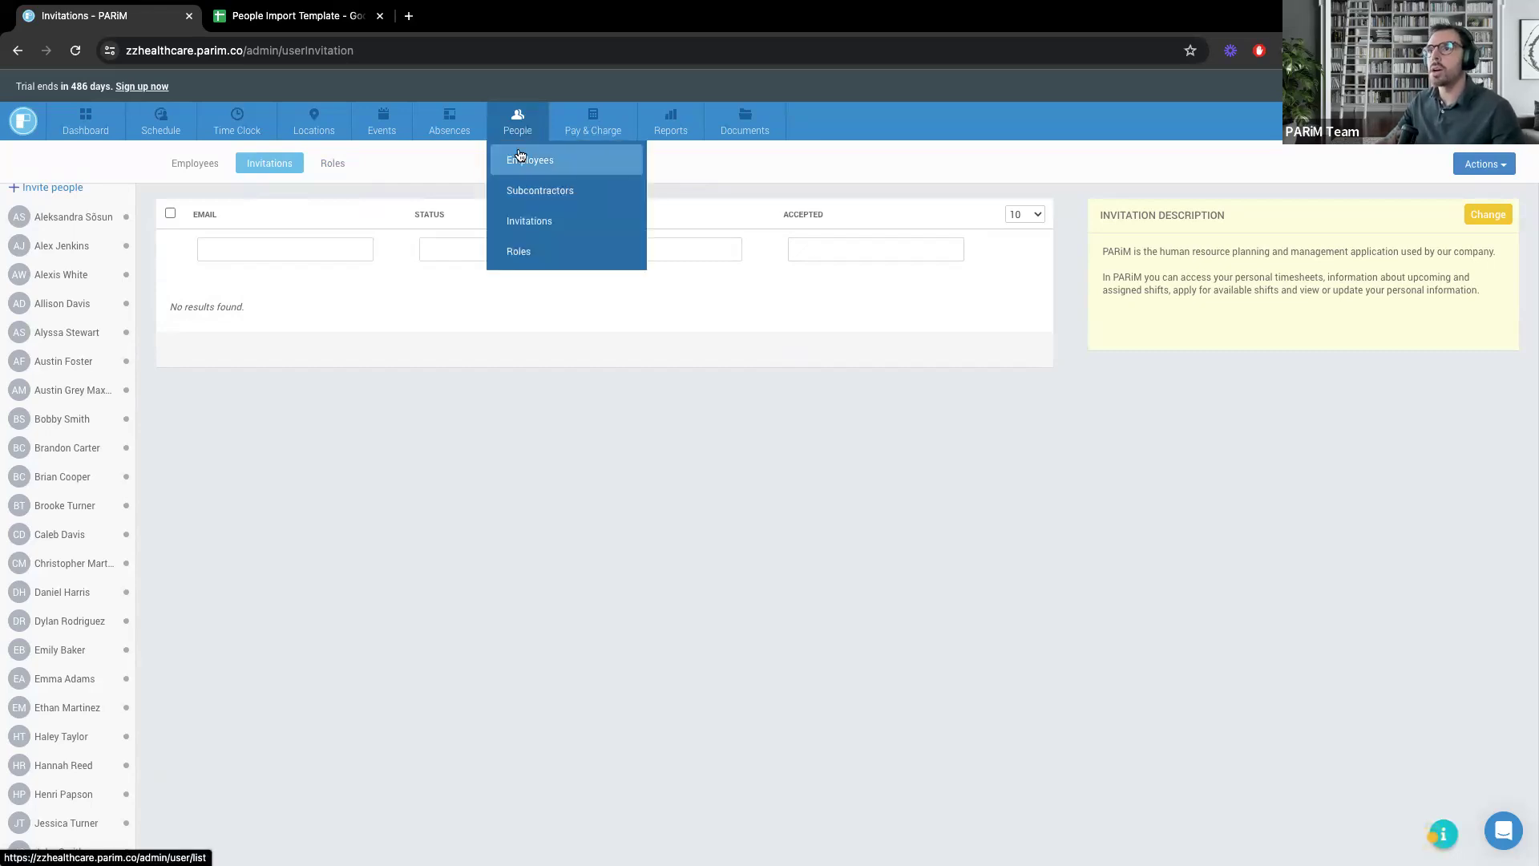
Return to the 52-employee list and scroll down through it and back to the top.
{"action": "left_click", "coordinate": [519, 160]}
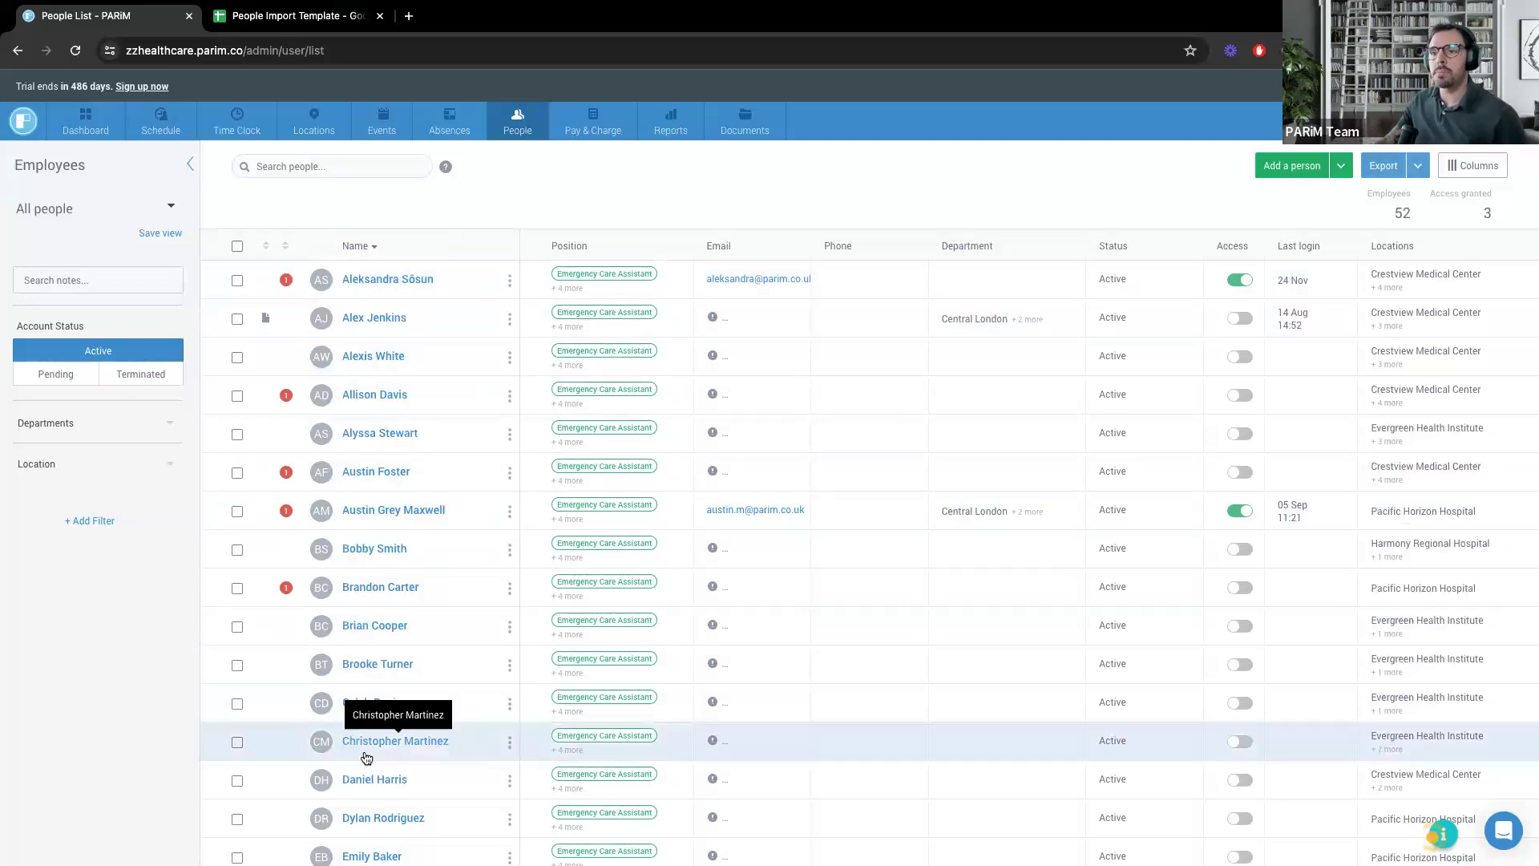
{"action": "scroll", "coordinate": [380, 766], "scroll_direction": "down", "scroll_amount": 1}
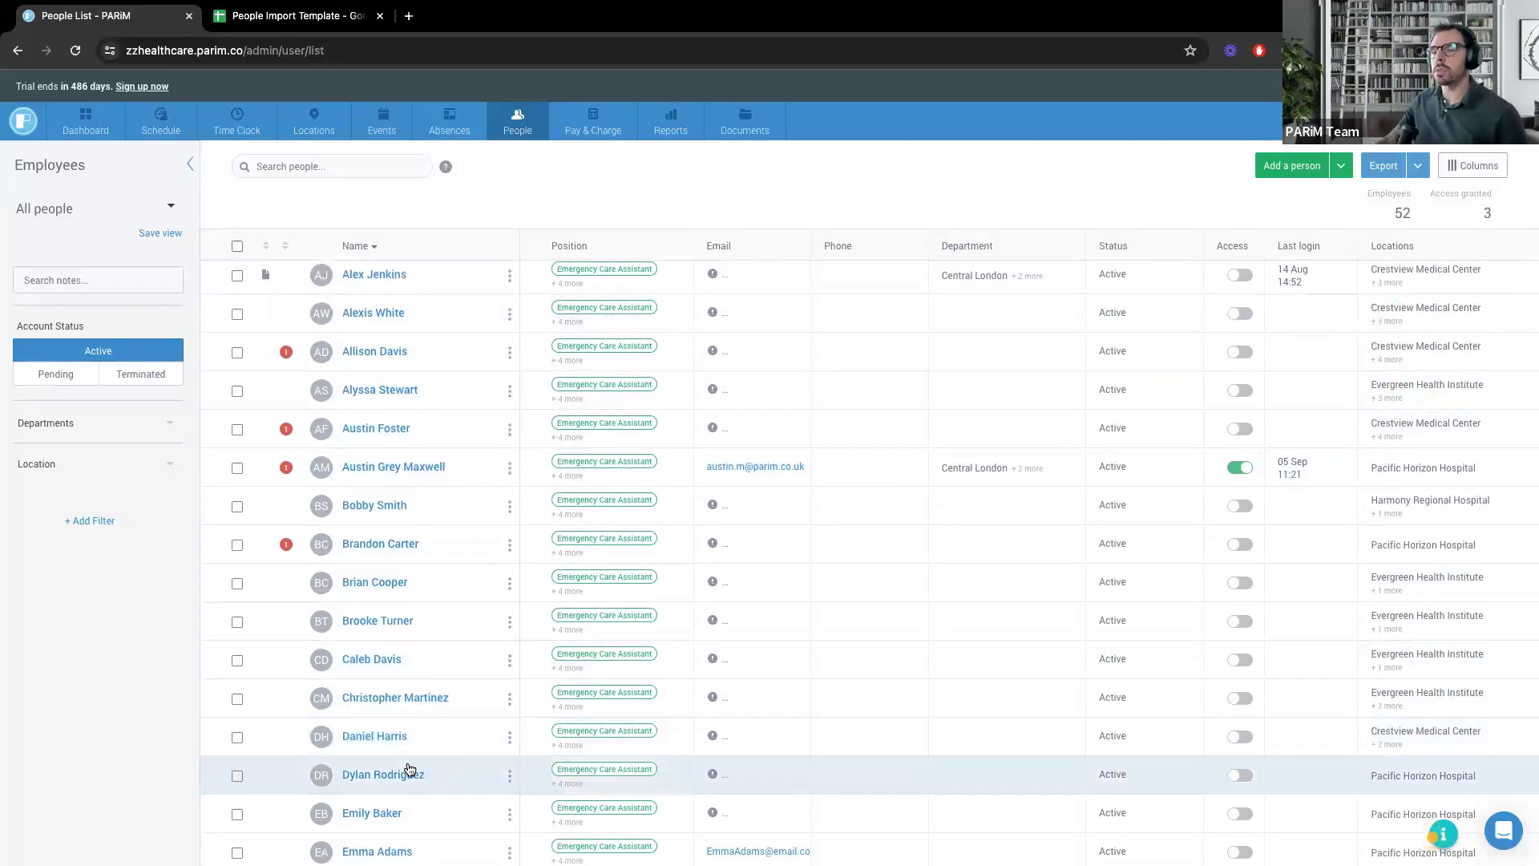
{"action": "scroll", "coordinate": [407, 771], "scroll_direction": "down", "scroll_amount": 5}
{"action": "scroll", "coordinate": [441, 446], "scroll_direction": "down", "scroll_amount": 2}
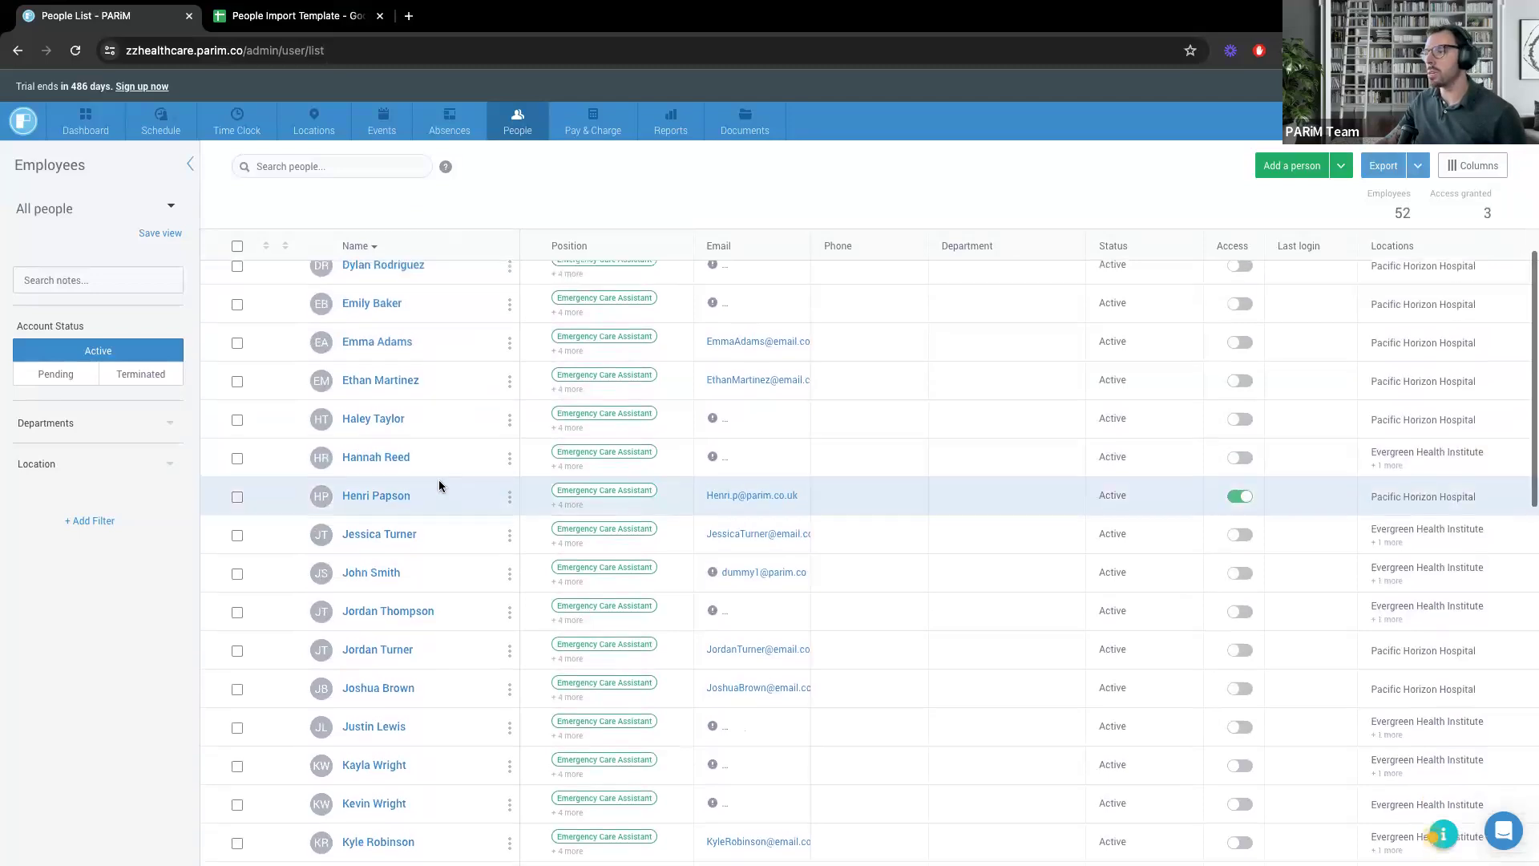
{"action": "scroll", "coordinate": [440, 485], "scroll_direction": "up", "scroll_amount": 5}
{"action": "scroll", "coordinate": [440, 486], "scroll_direction": "up", "scroll_amount": 3}
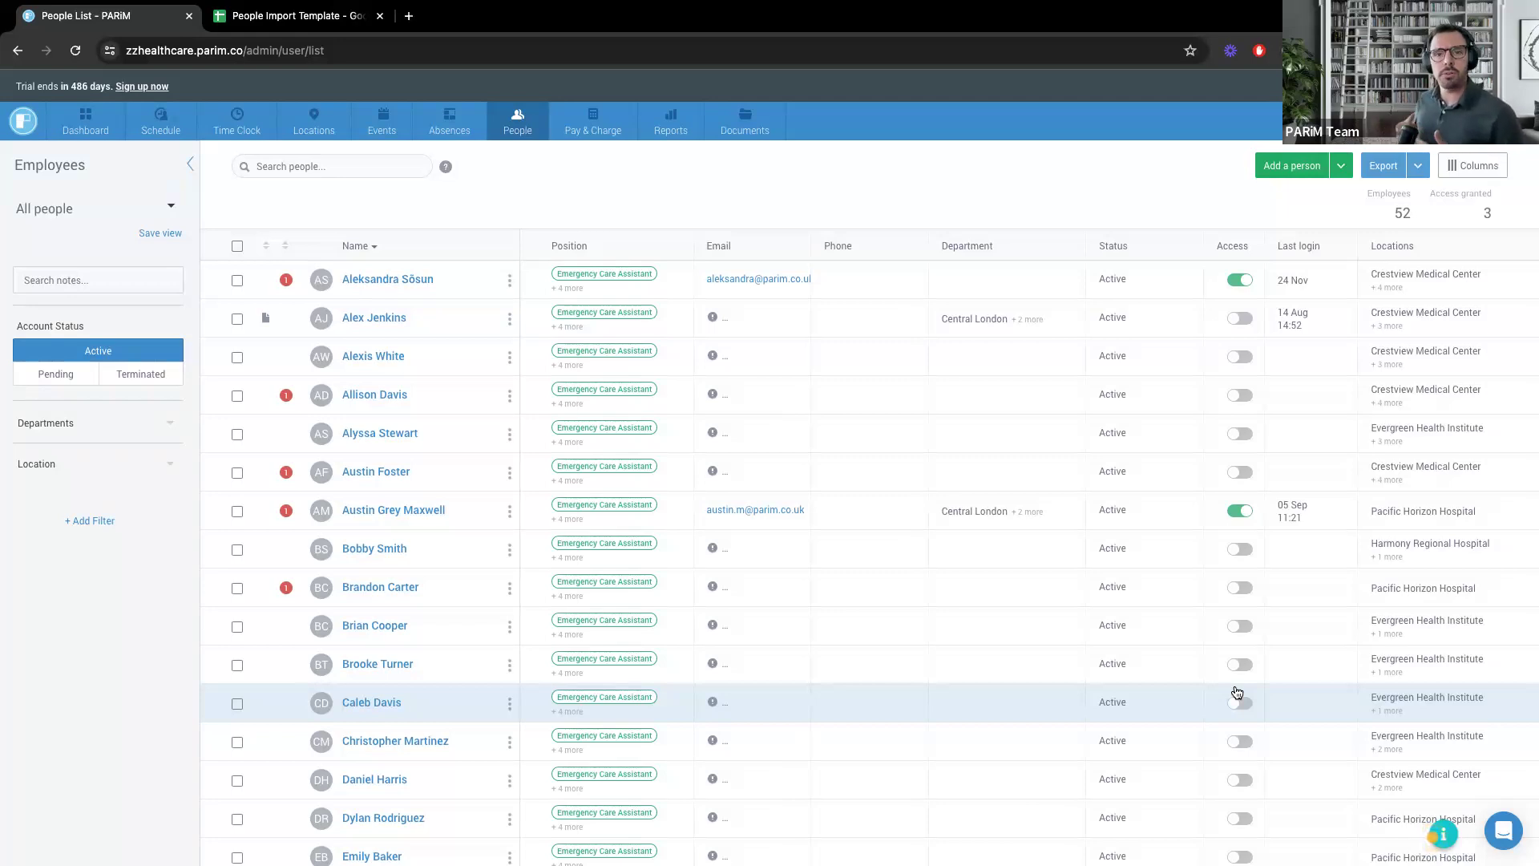
{"action": "left_click", "coordinate": [1238, 700]}
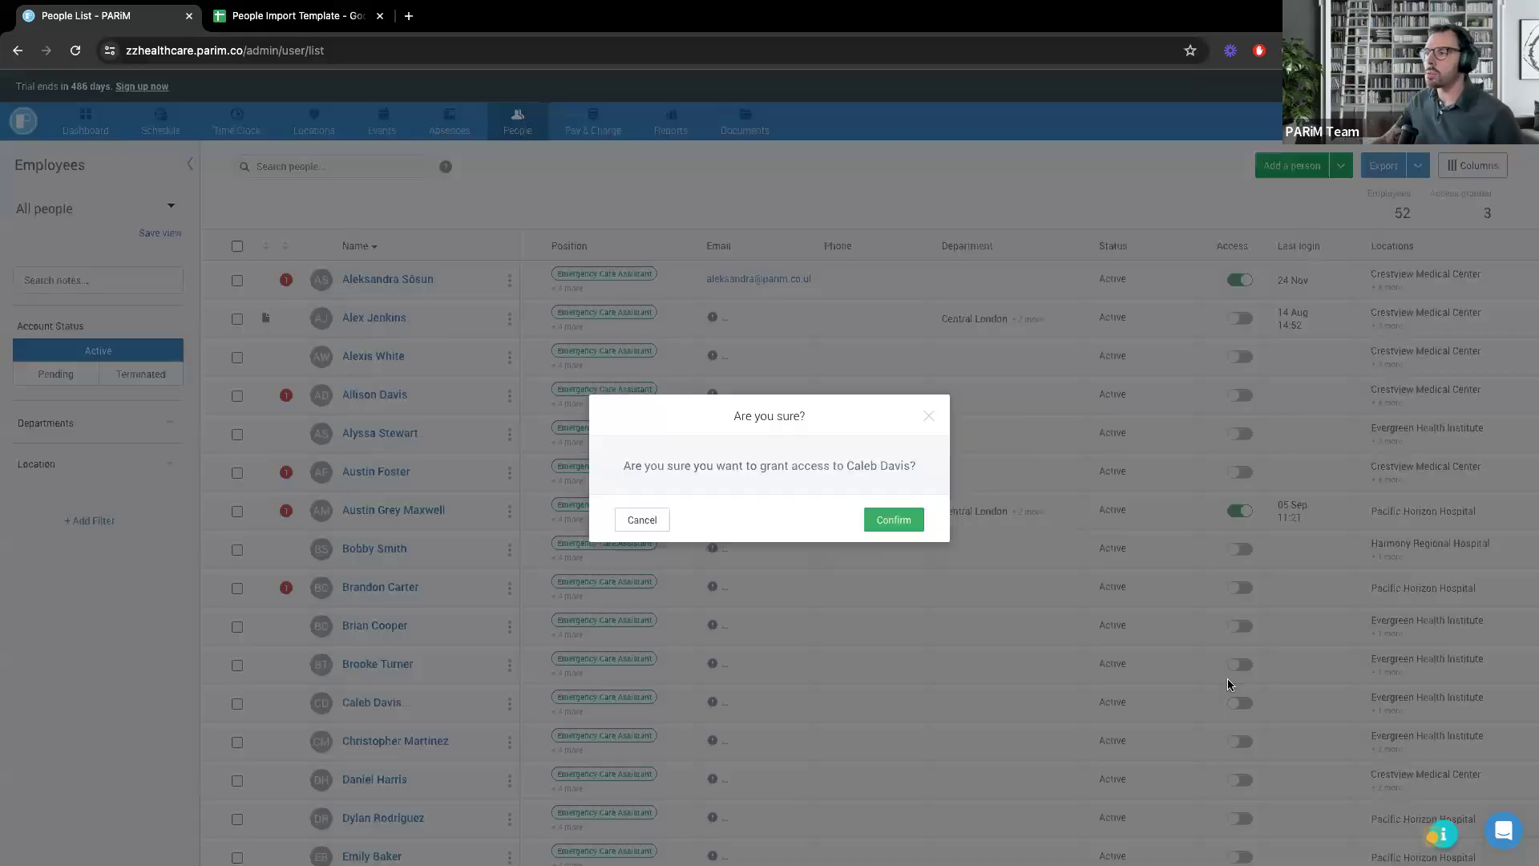
{"action": "left_click", "coordinate": [929, 418]}
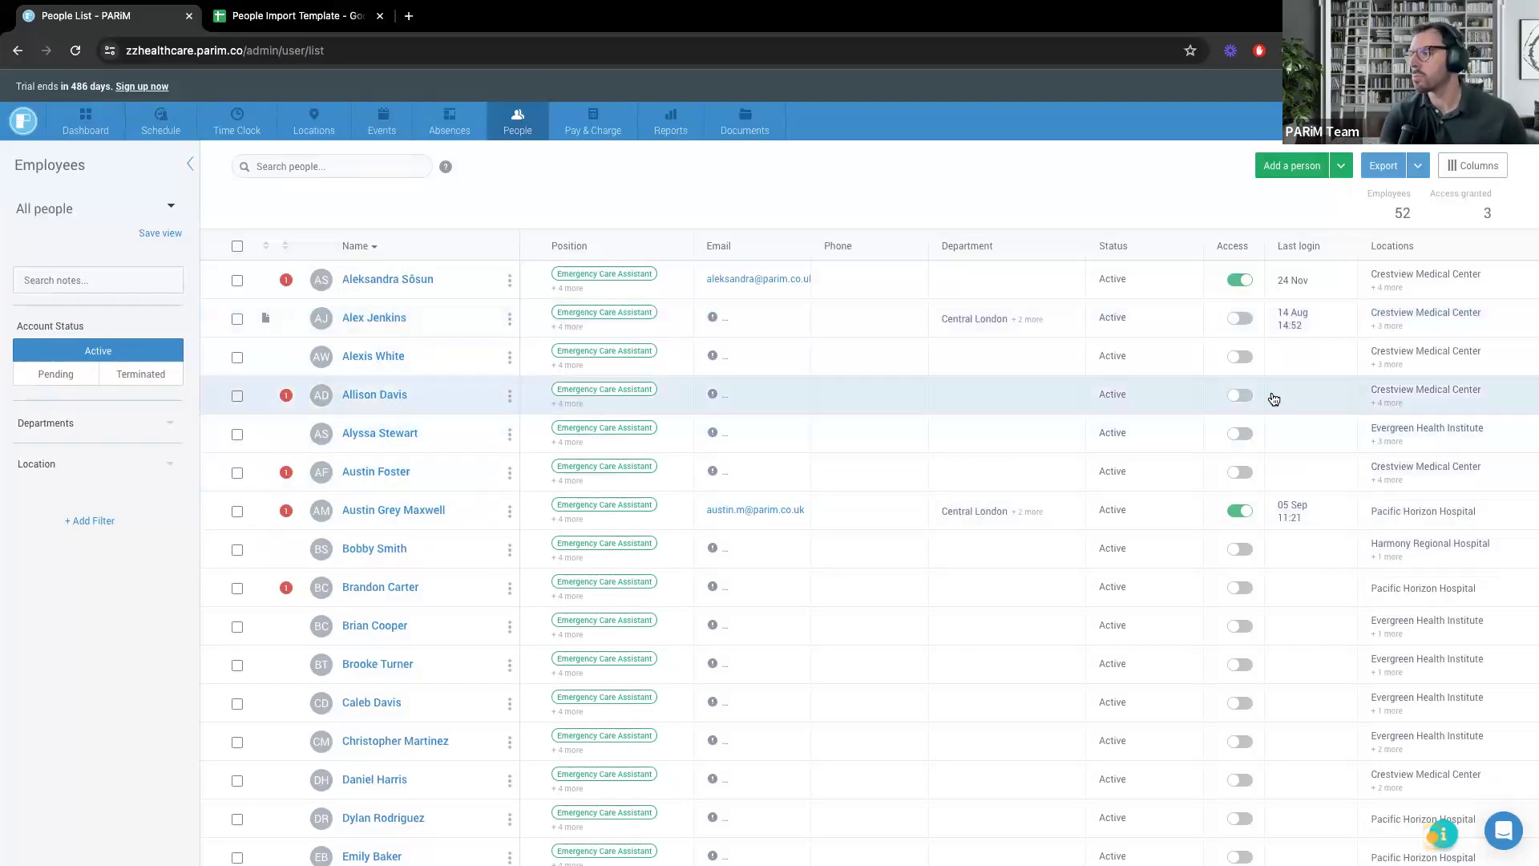
{"action": "left_click", "coordinate": [237, 246]}
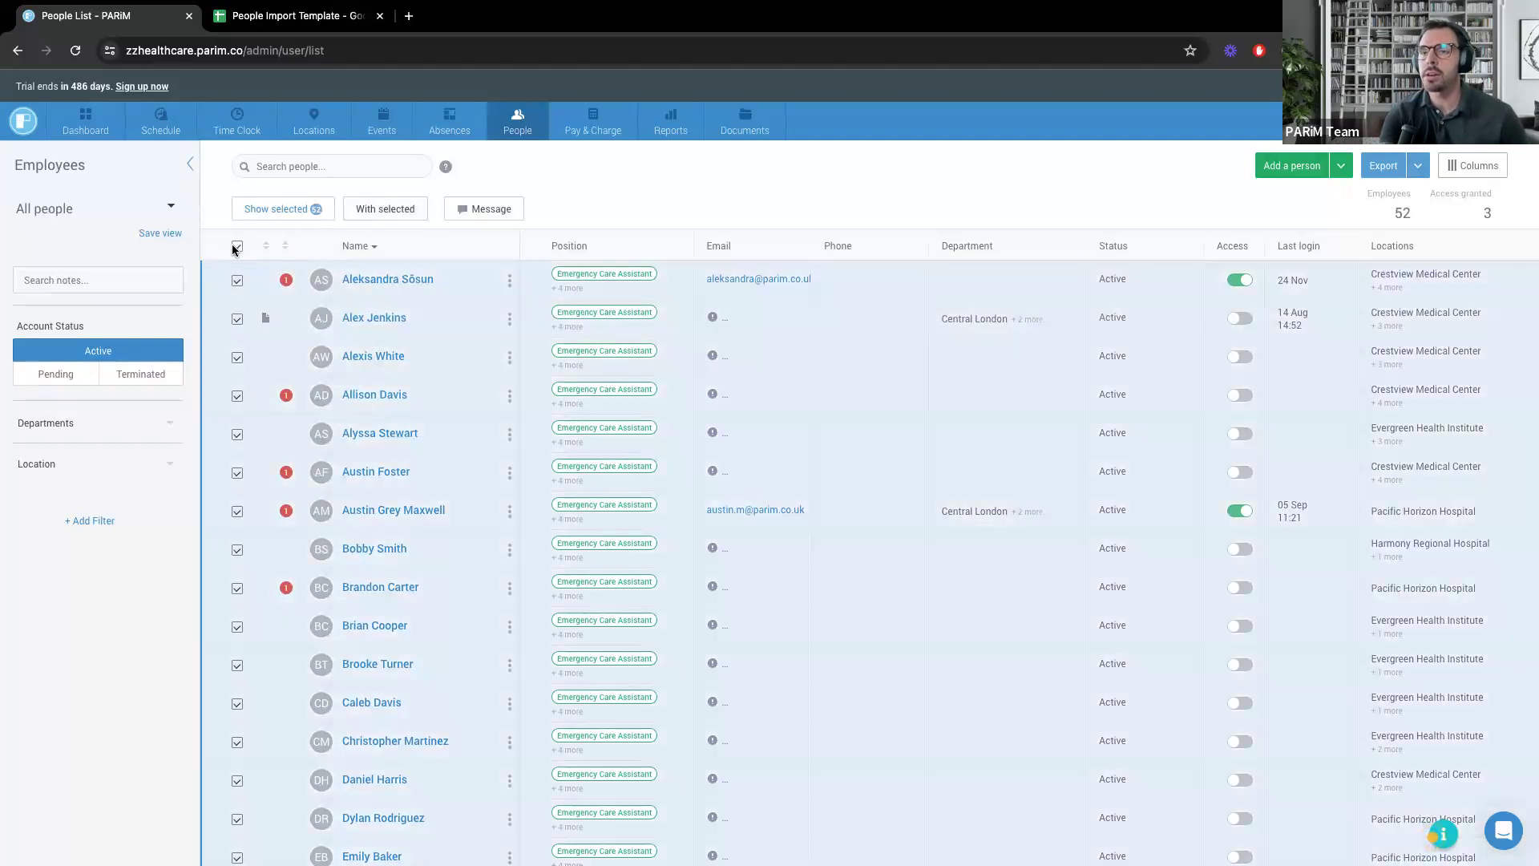
{"action": "left_click", "coordinate": [390, 214]}
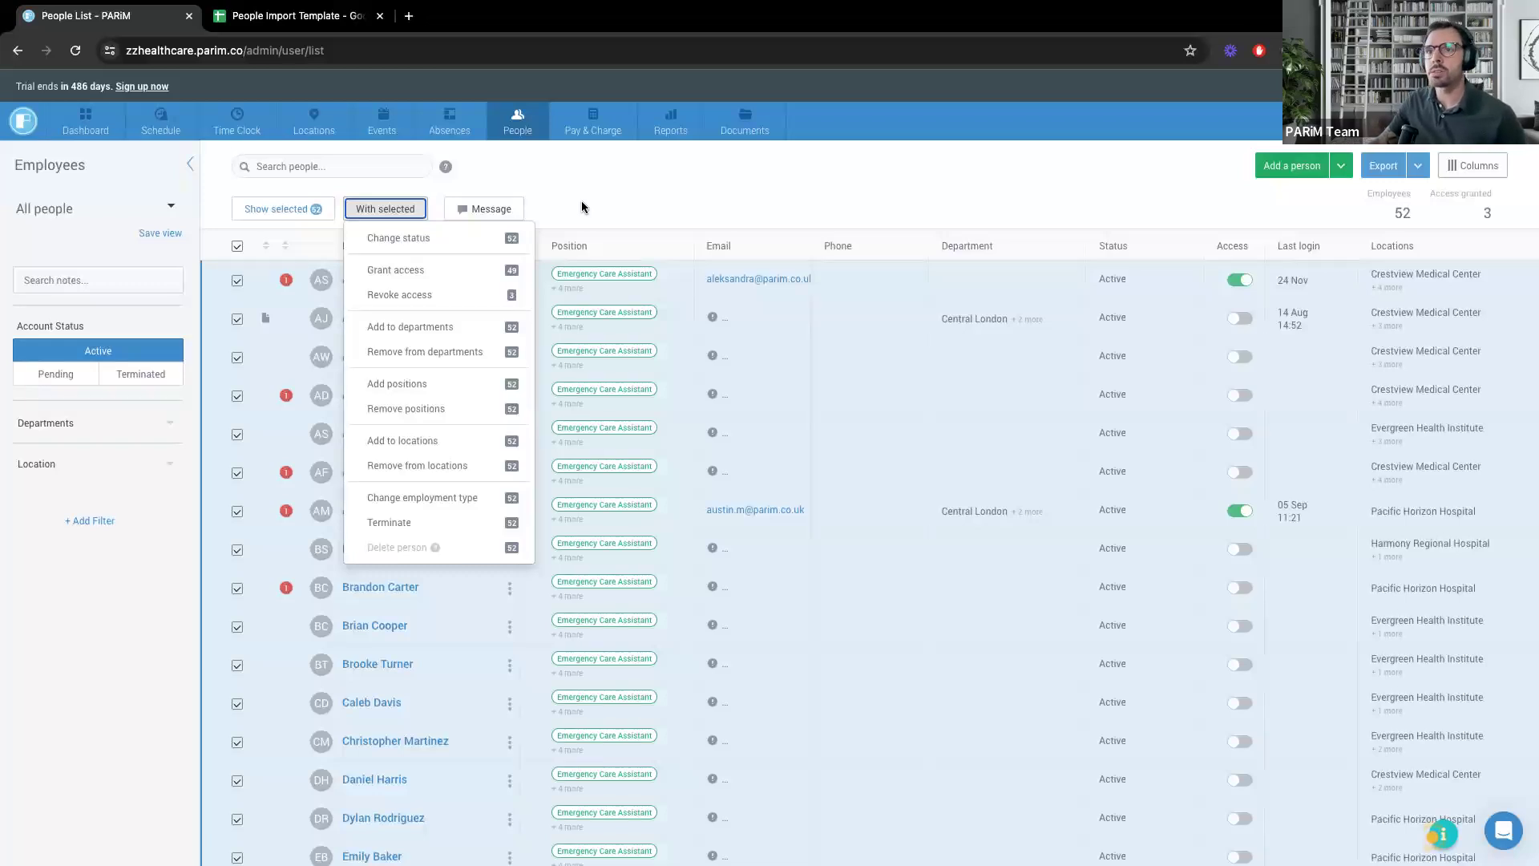
{"action": "left_click", "coordinate": [642, 196]}
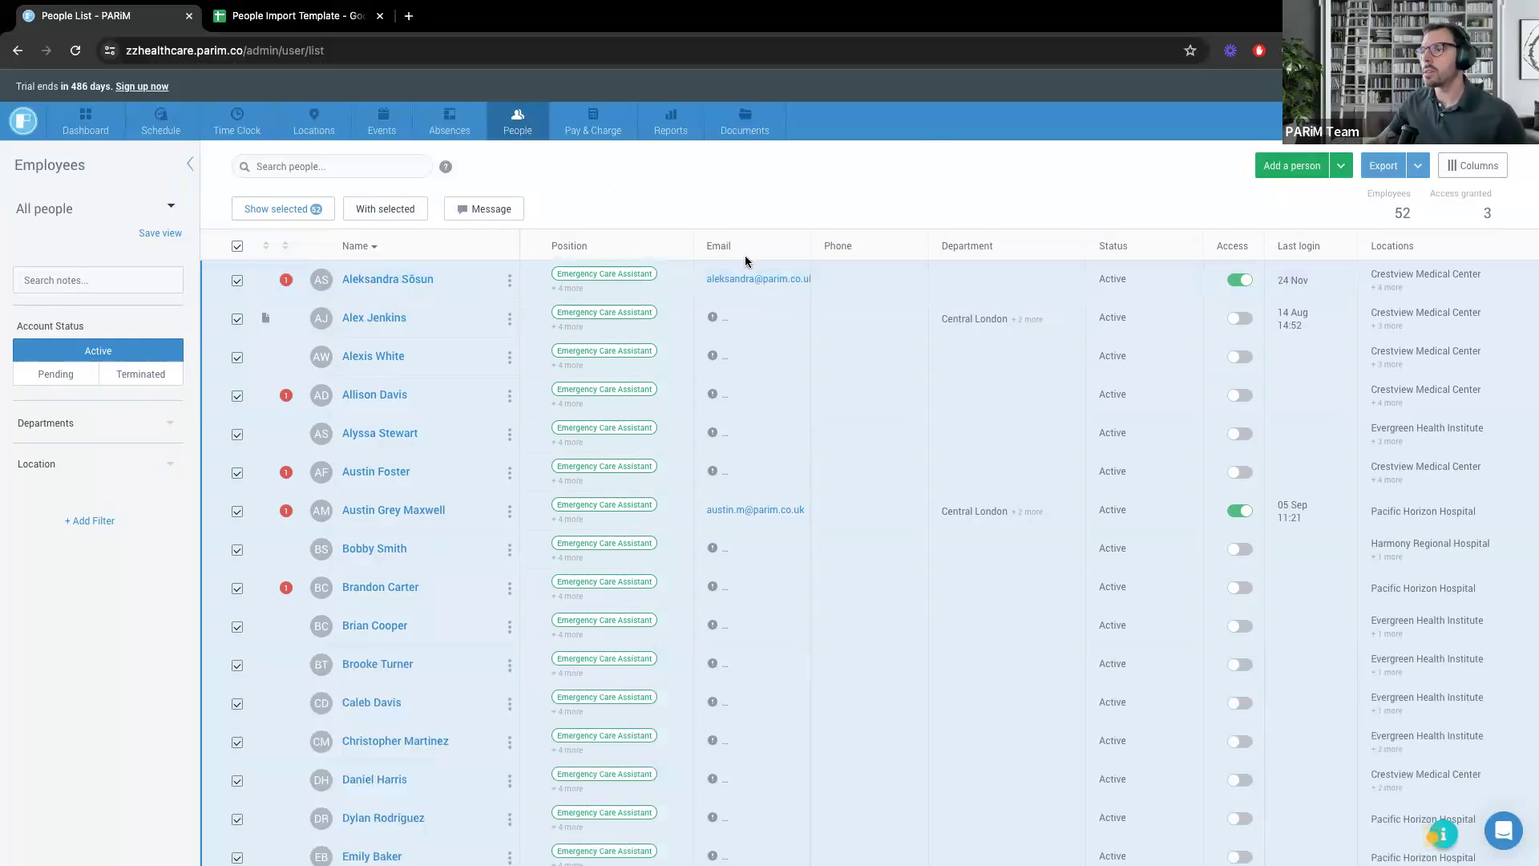
{"action": "left_click", "coordinate": [373, 210]}
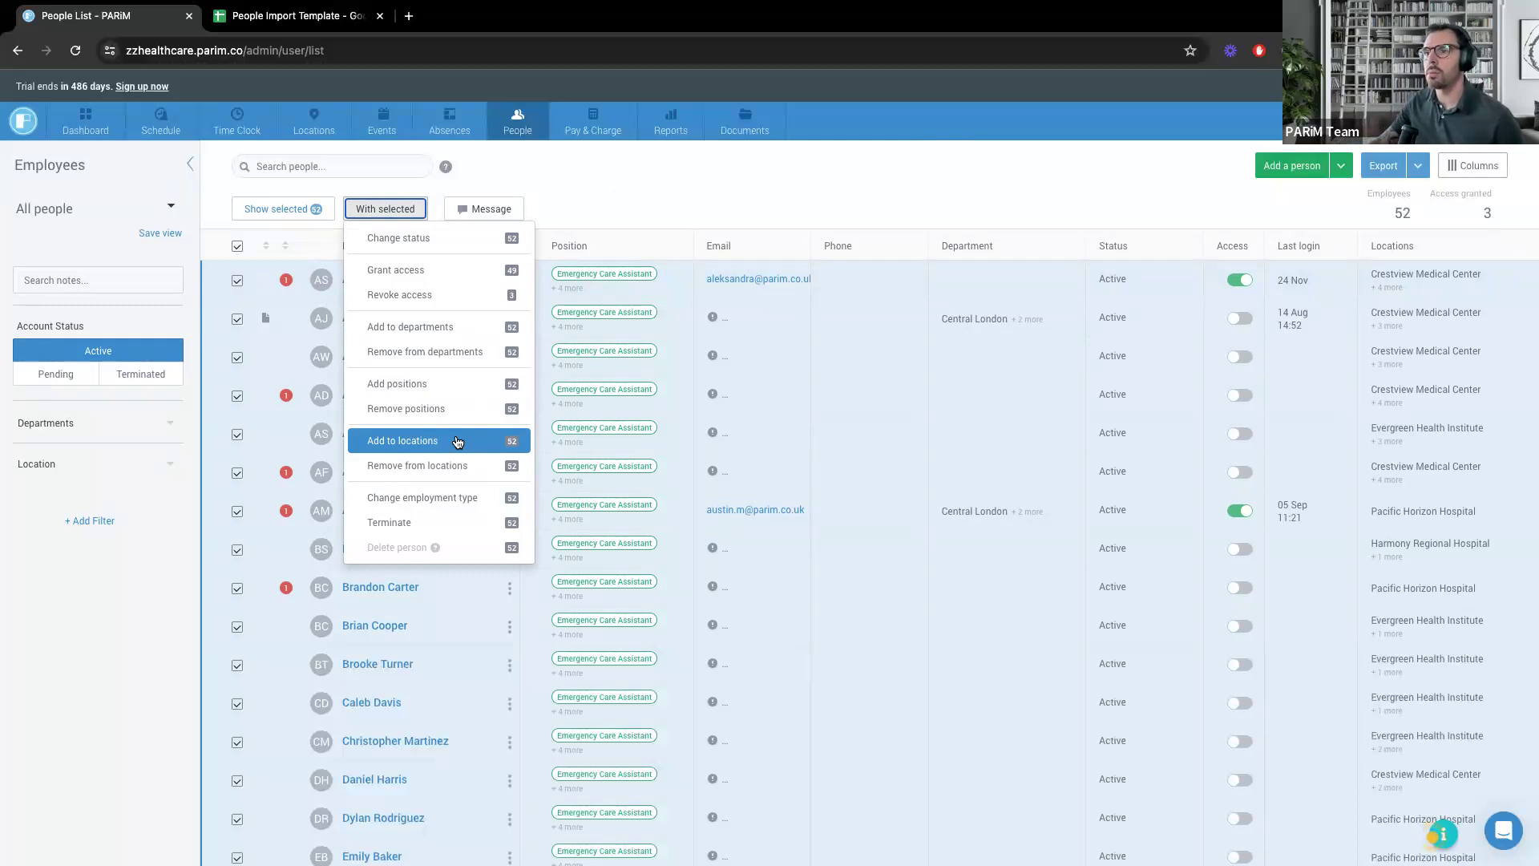
{"action": "left_click", "coordinate": [594, 205]}
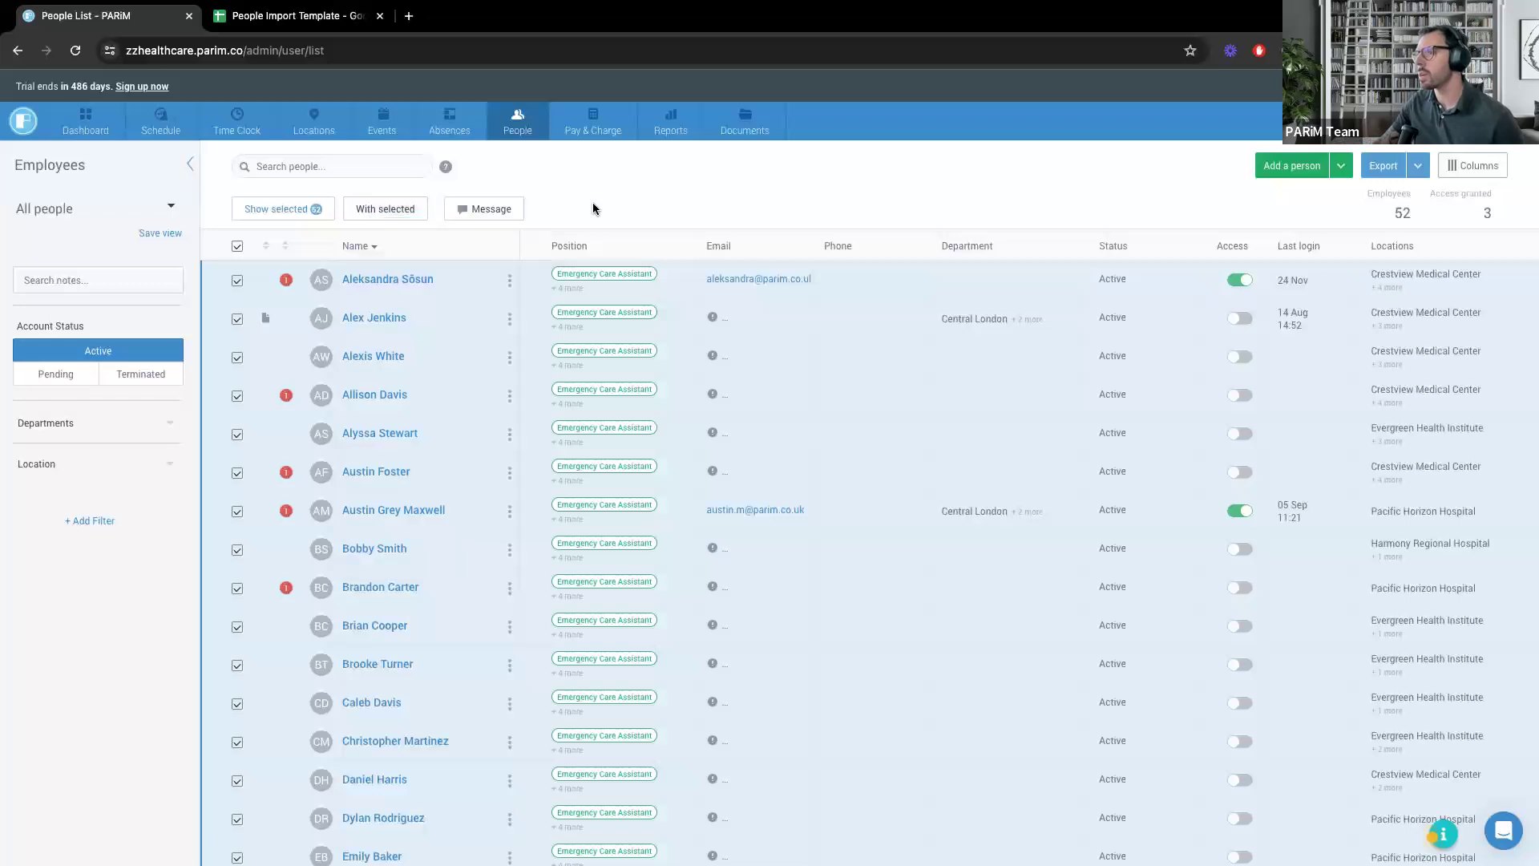
{"action": "left_click", "coordinate": [237, 248]}
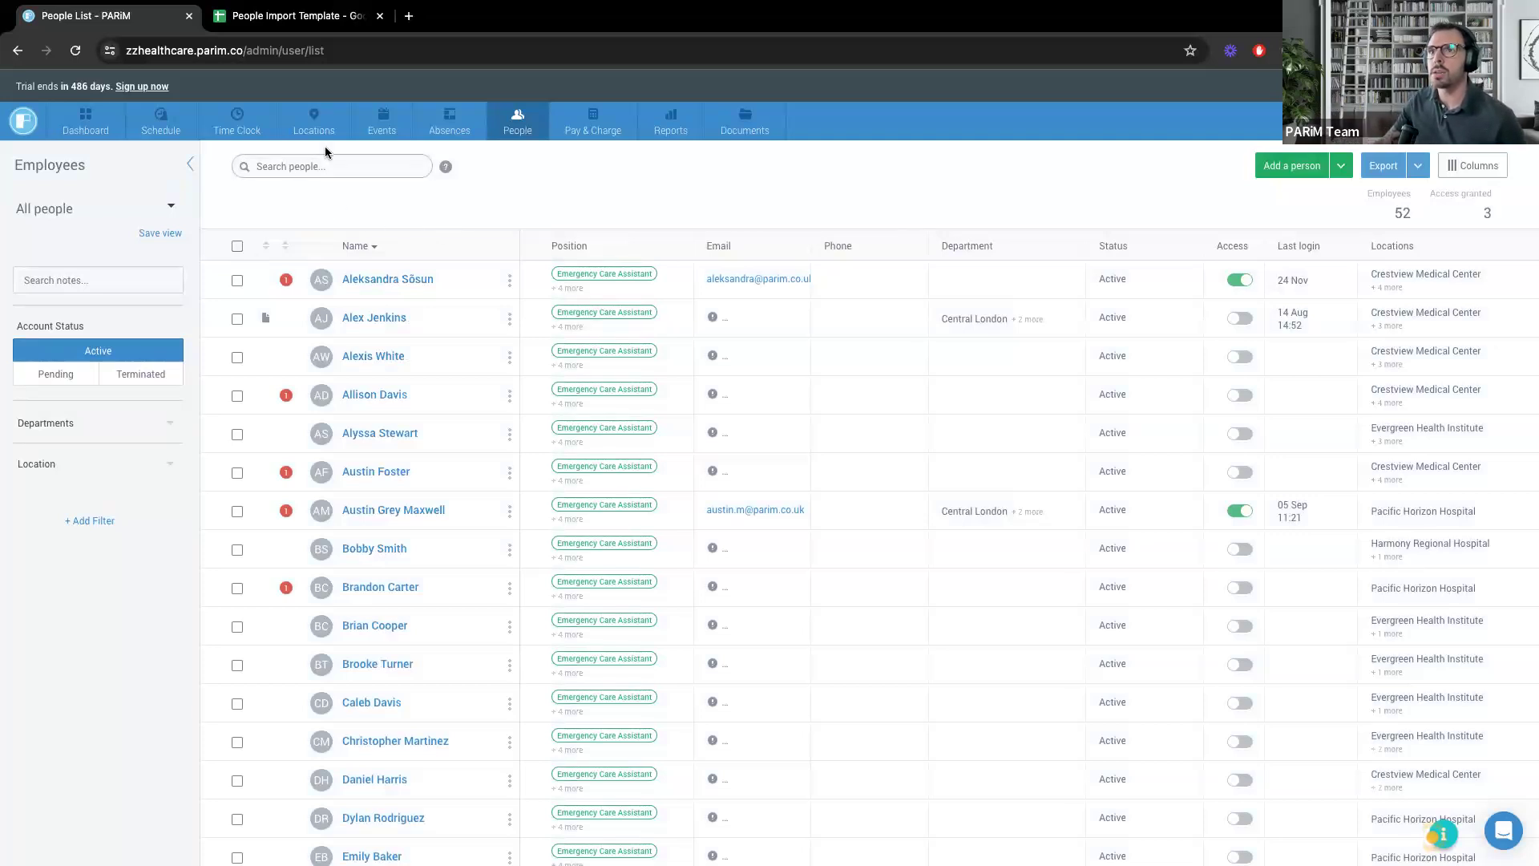
Open Locations > Clients and highlight ApexCure's client ID 1028.
{"action": "mouse_move", "coordinate": [325, 136]}
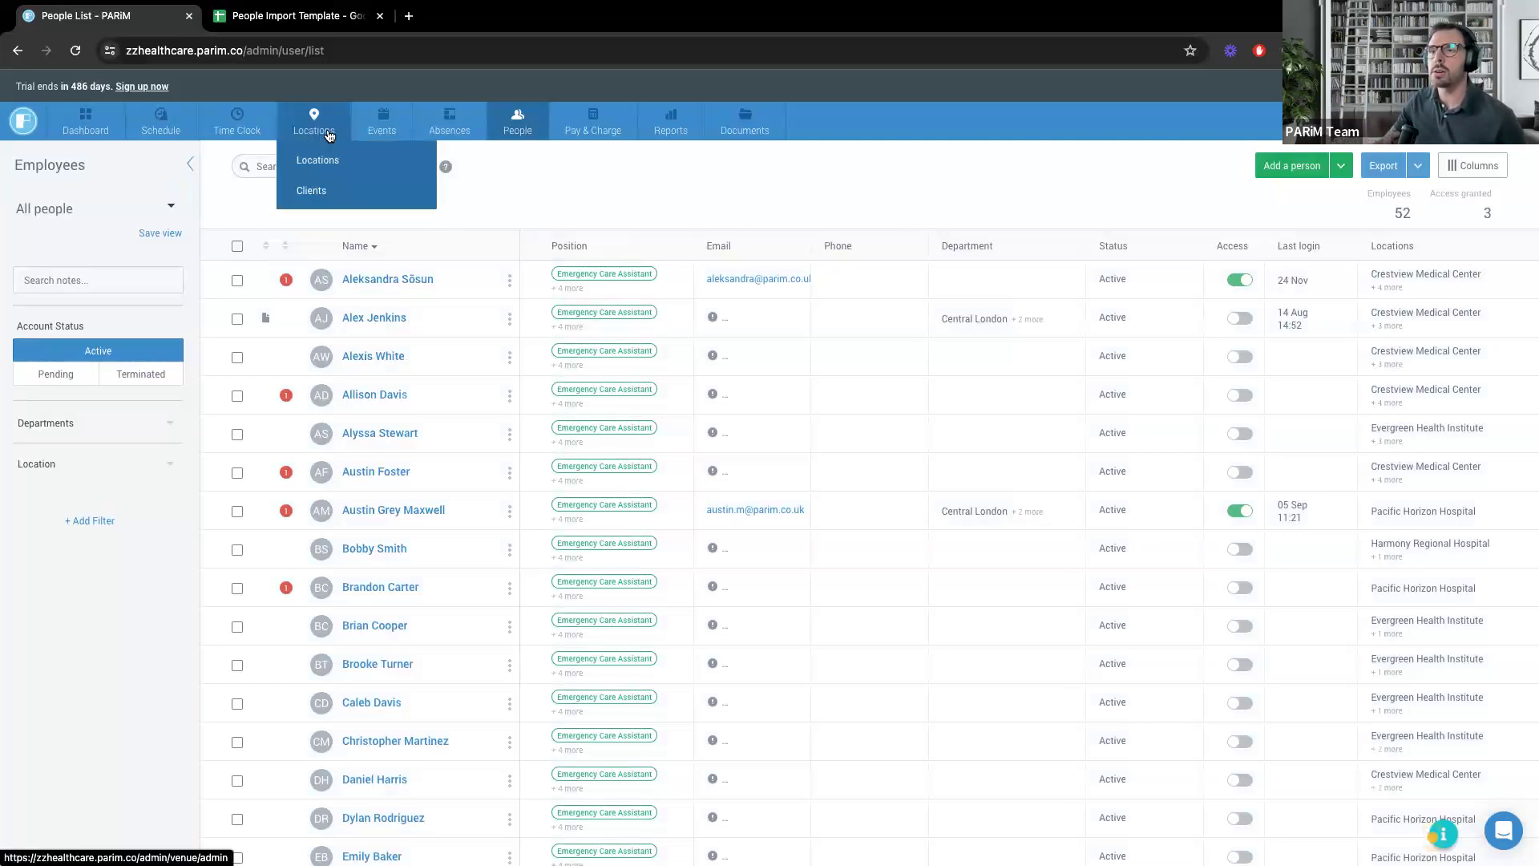
{"action": "left_click", "coordinate": [332, 189]}
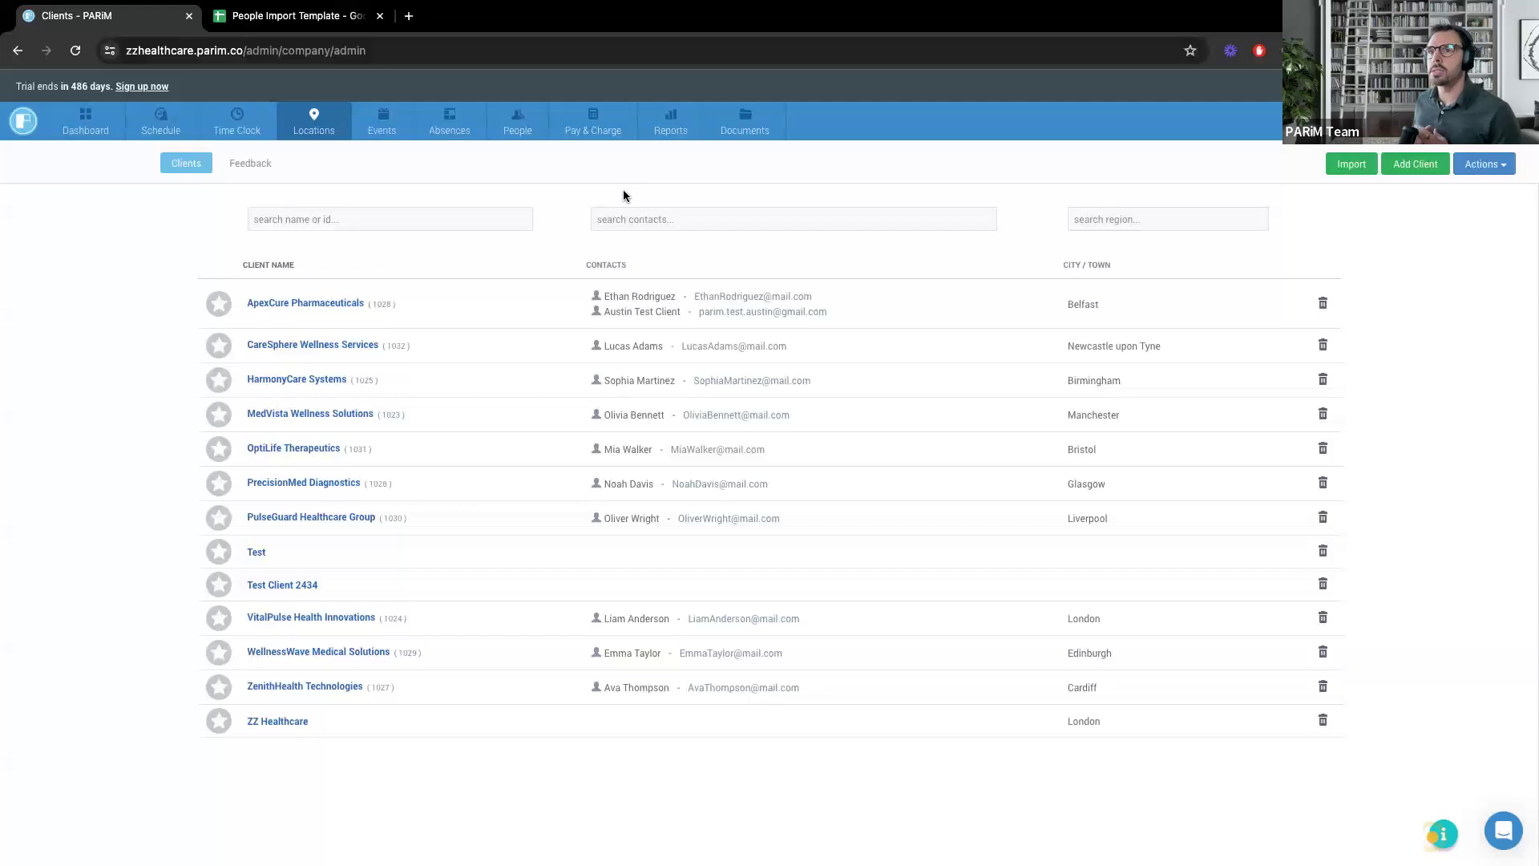
{"action": "left_click_drag", "start_coordinate": [371, 305], "coordinate": [389, 306]}
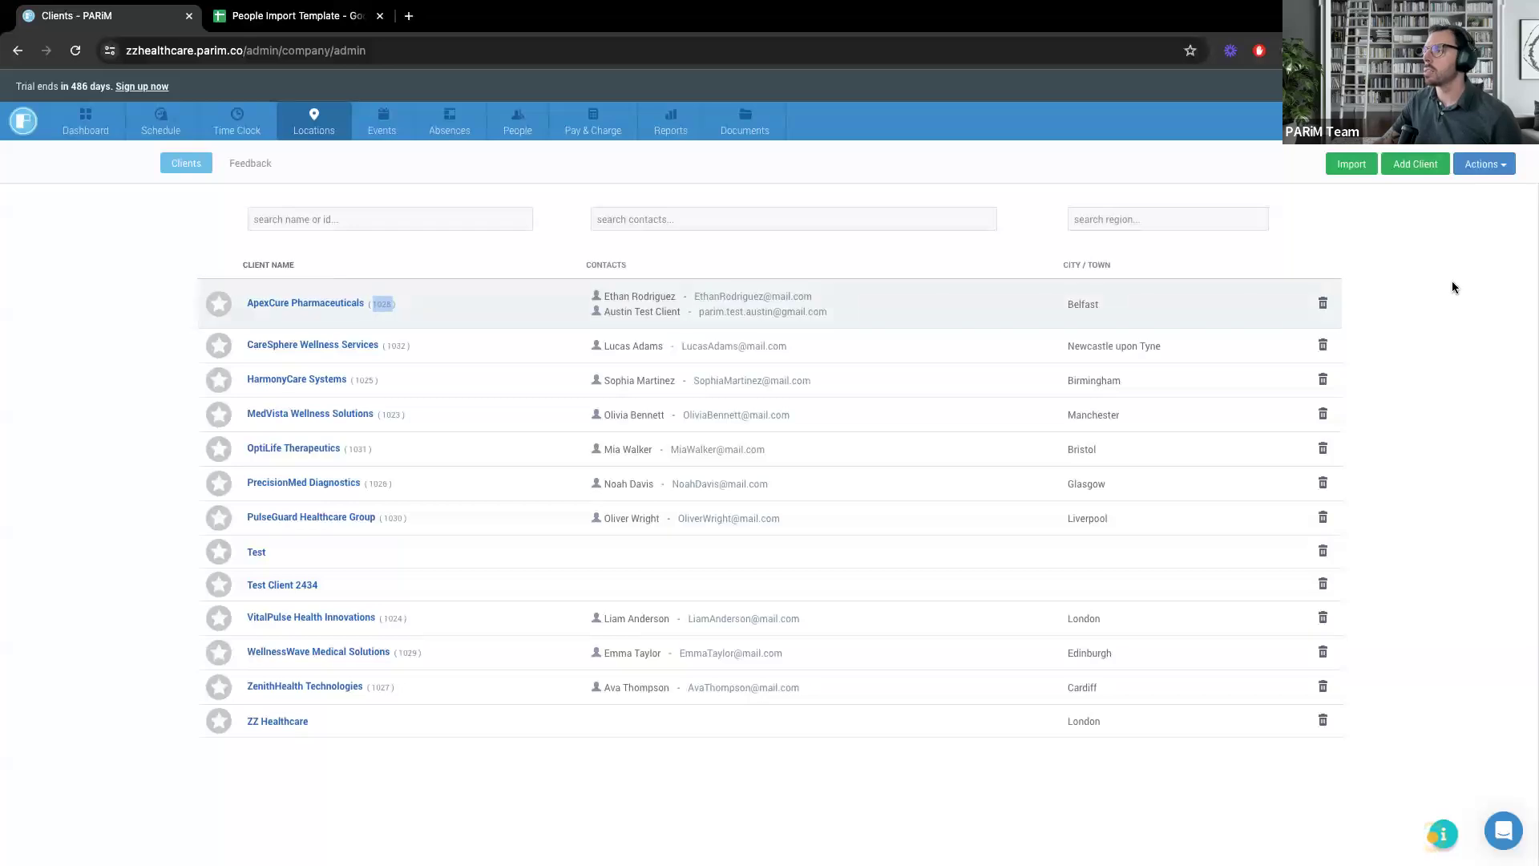
{"action": "left_click", "coordinate": [1408, 173]}
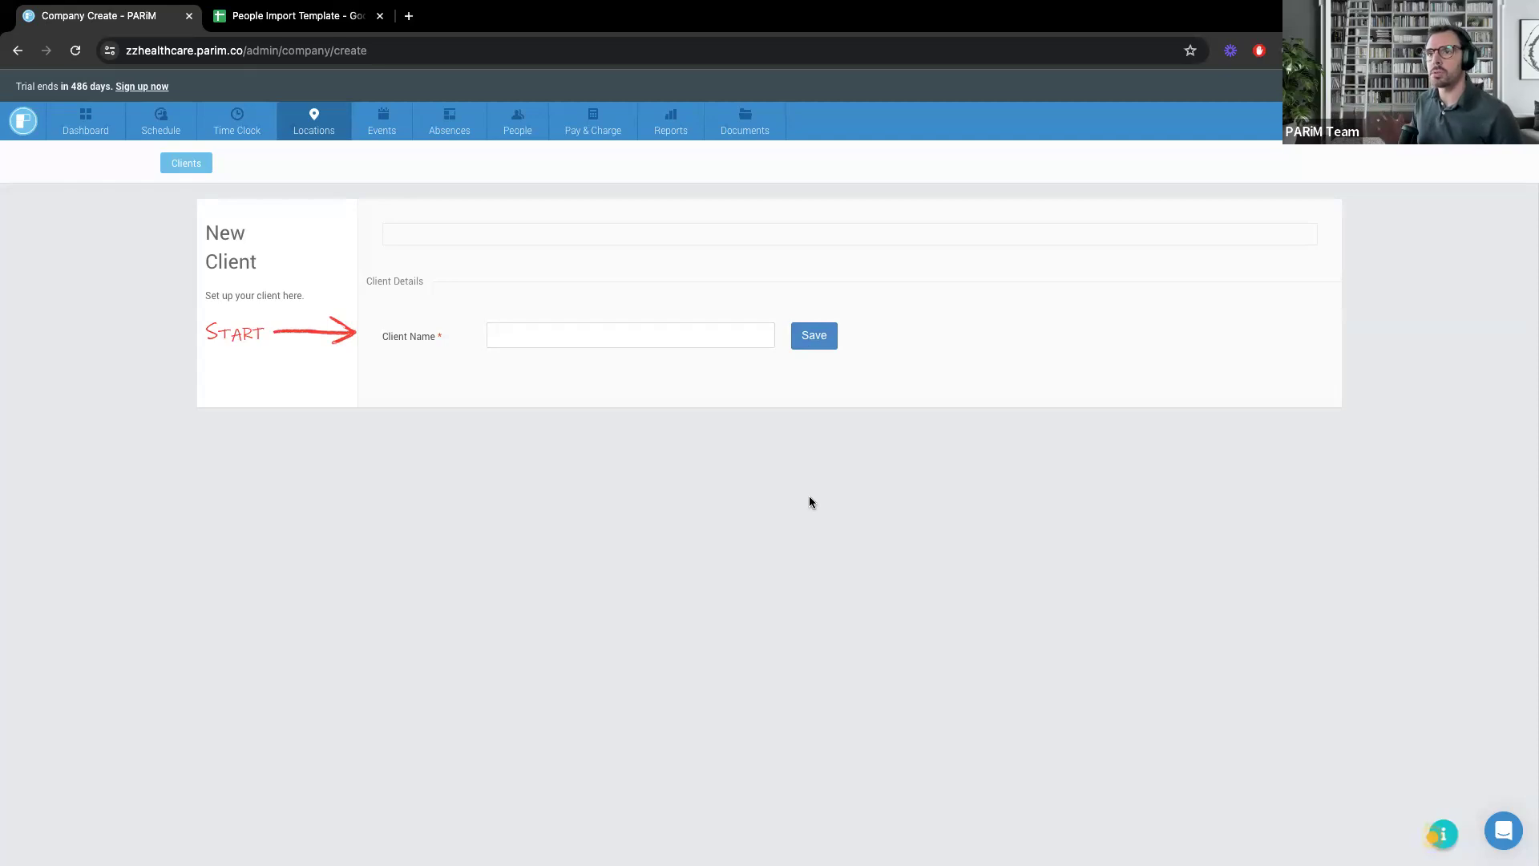
{"action": "mouse_move", "coordinate": [314, 127]}
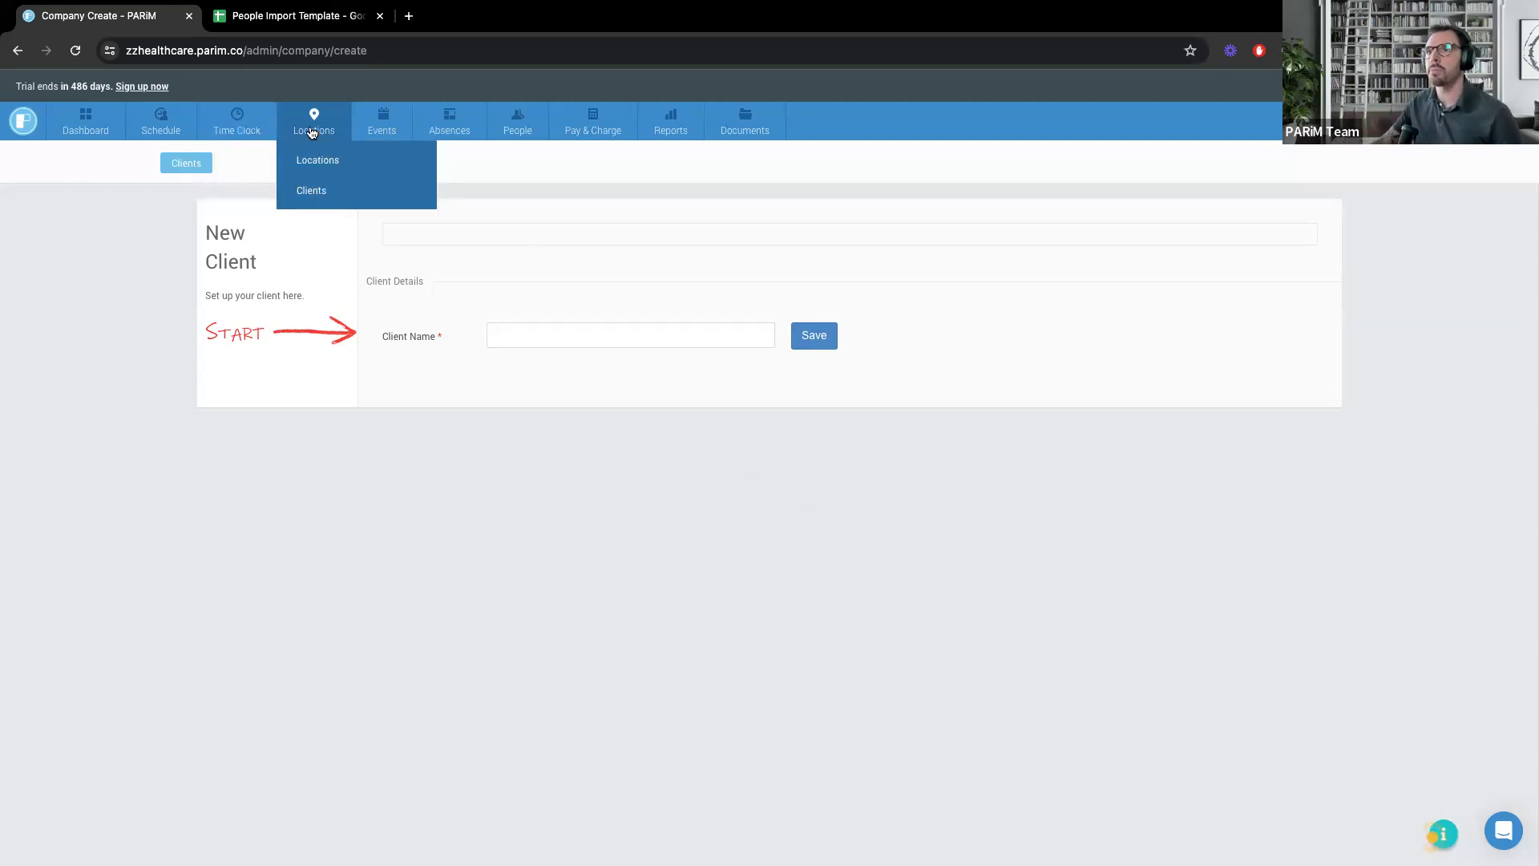
{"action": "left_click", "coordinate": [195, 165]}
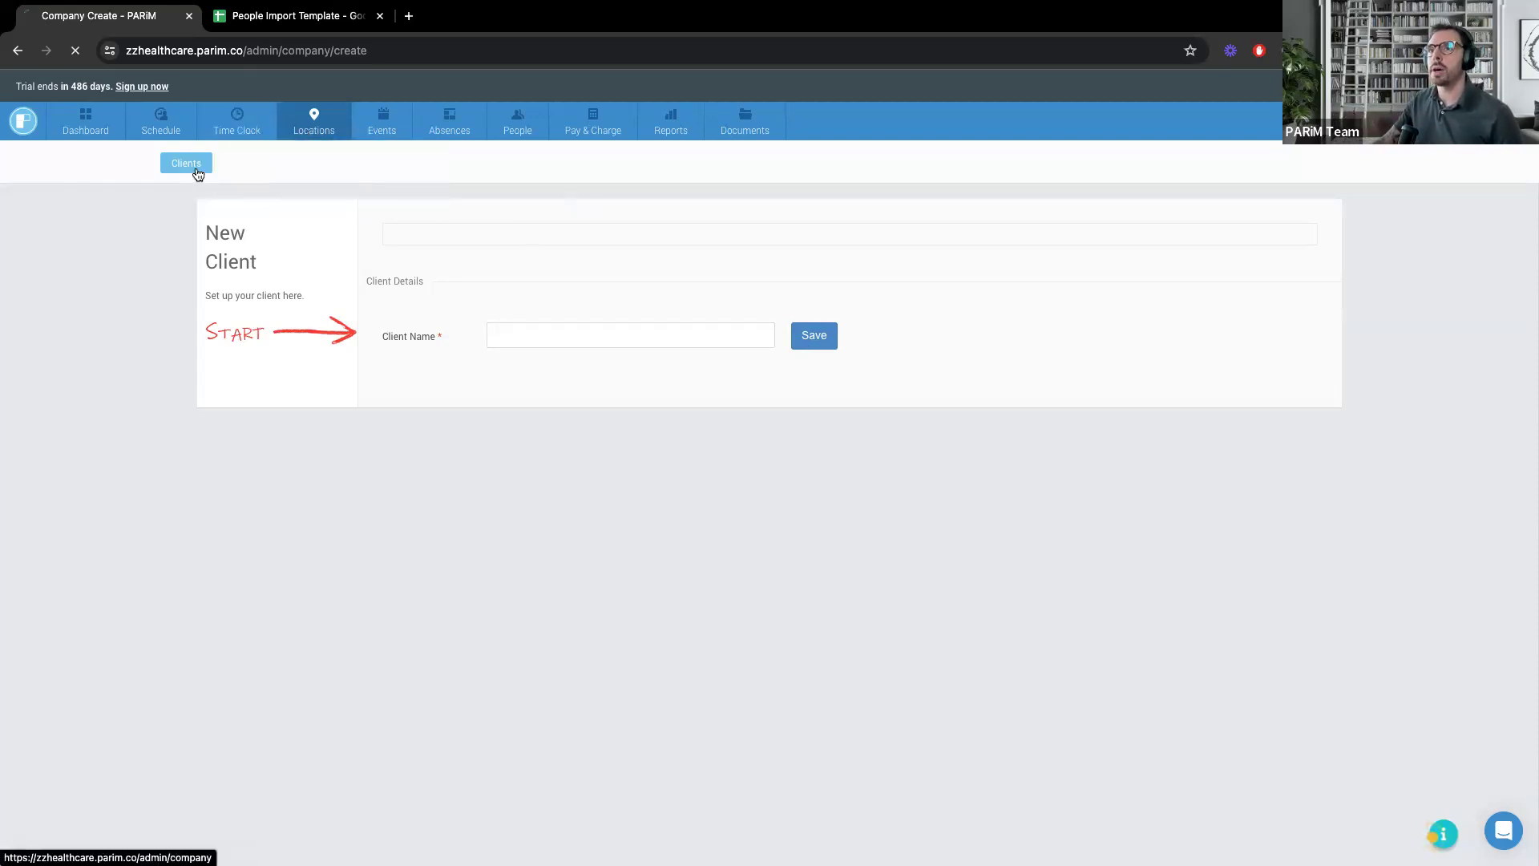
{"action": "left_click", "coordinate": [1359, 166]}
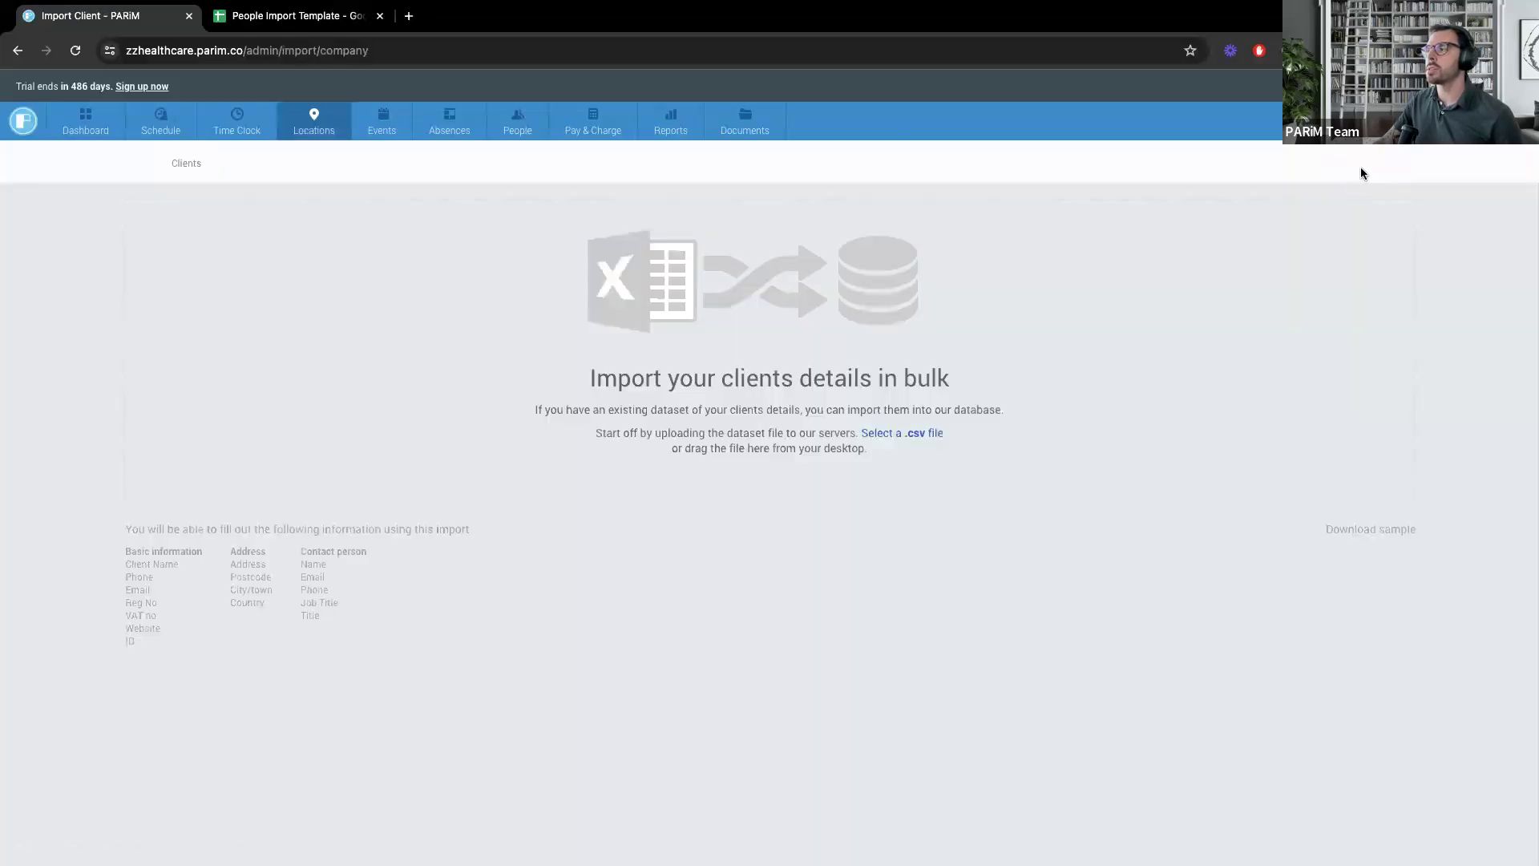
{"action": "scroll", "coordinate": [1359, 173], "scroll_direction": "left", "scroll_amount": 5}
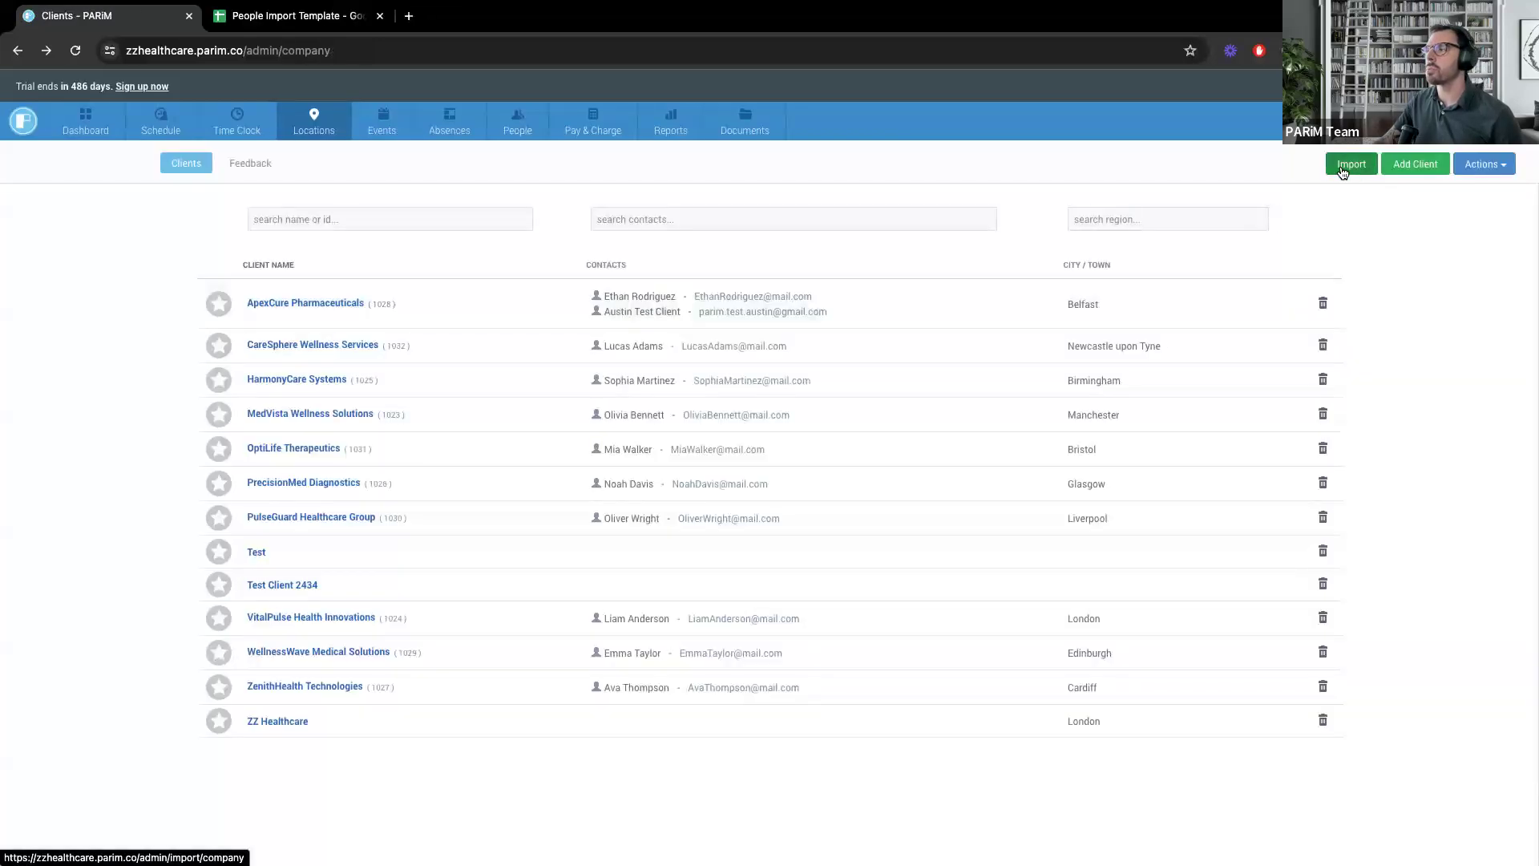
{"action": "left_click", "coordinate": [1343, 172]}
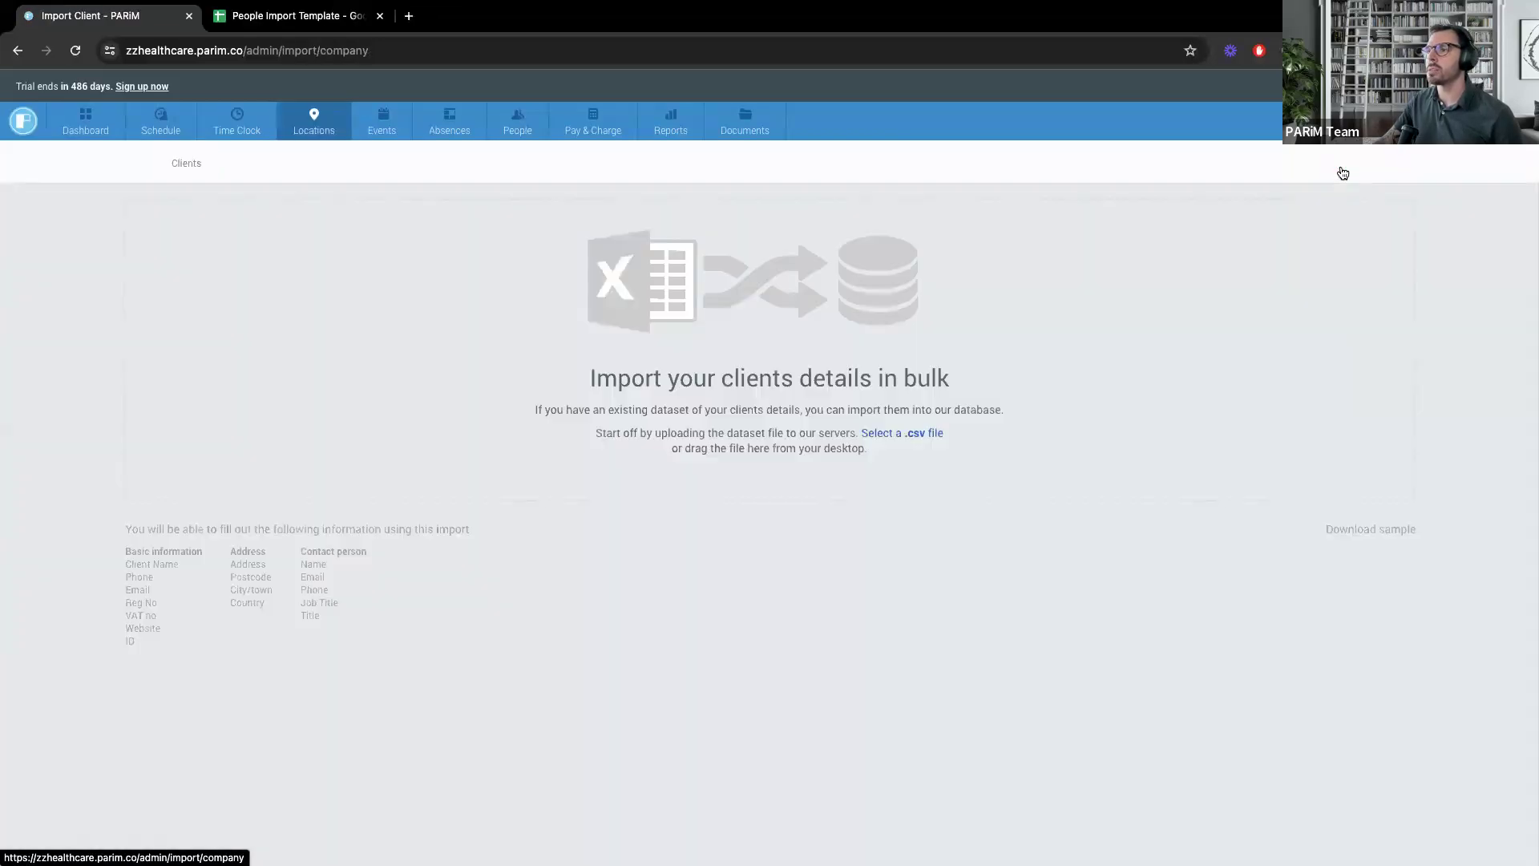
{"action": "left_click", "coordinate": [1370, 538]}
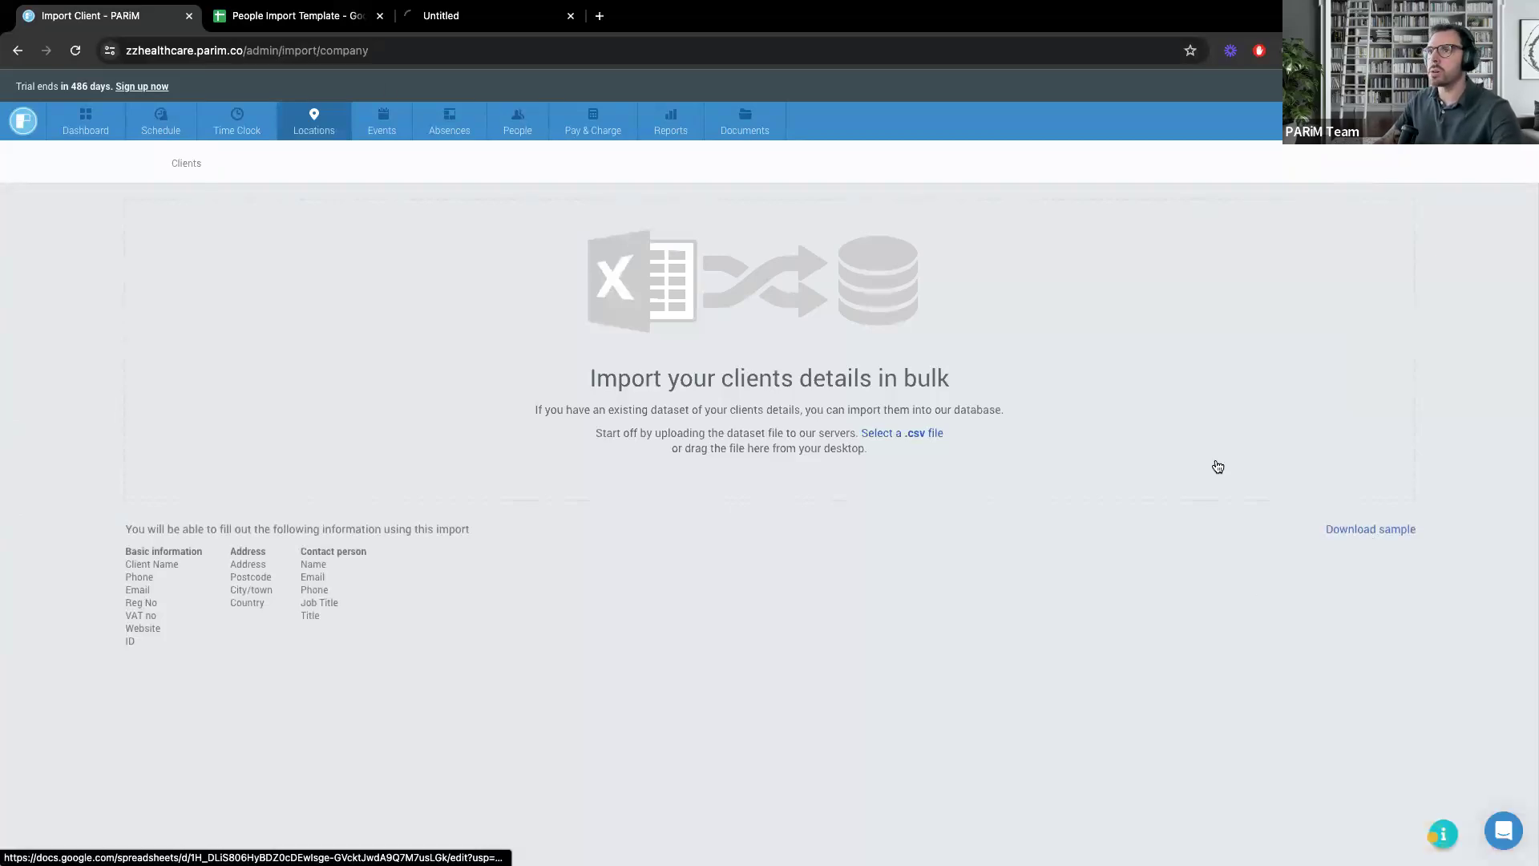
{"action": "left_click", "coordinate": [473, 16]}
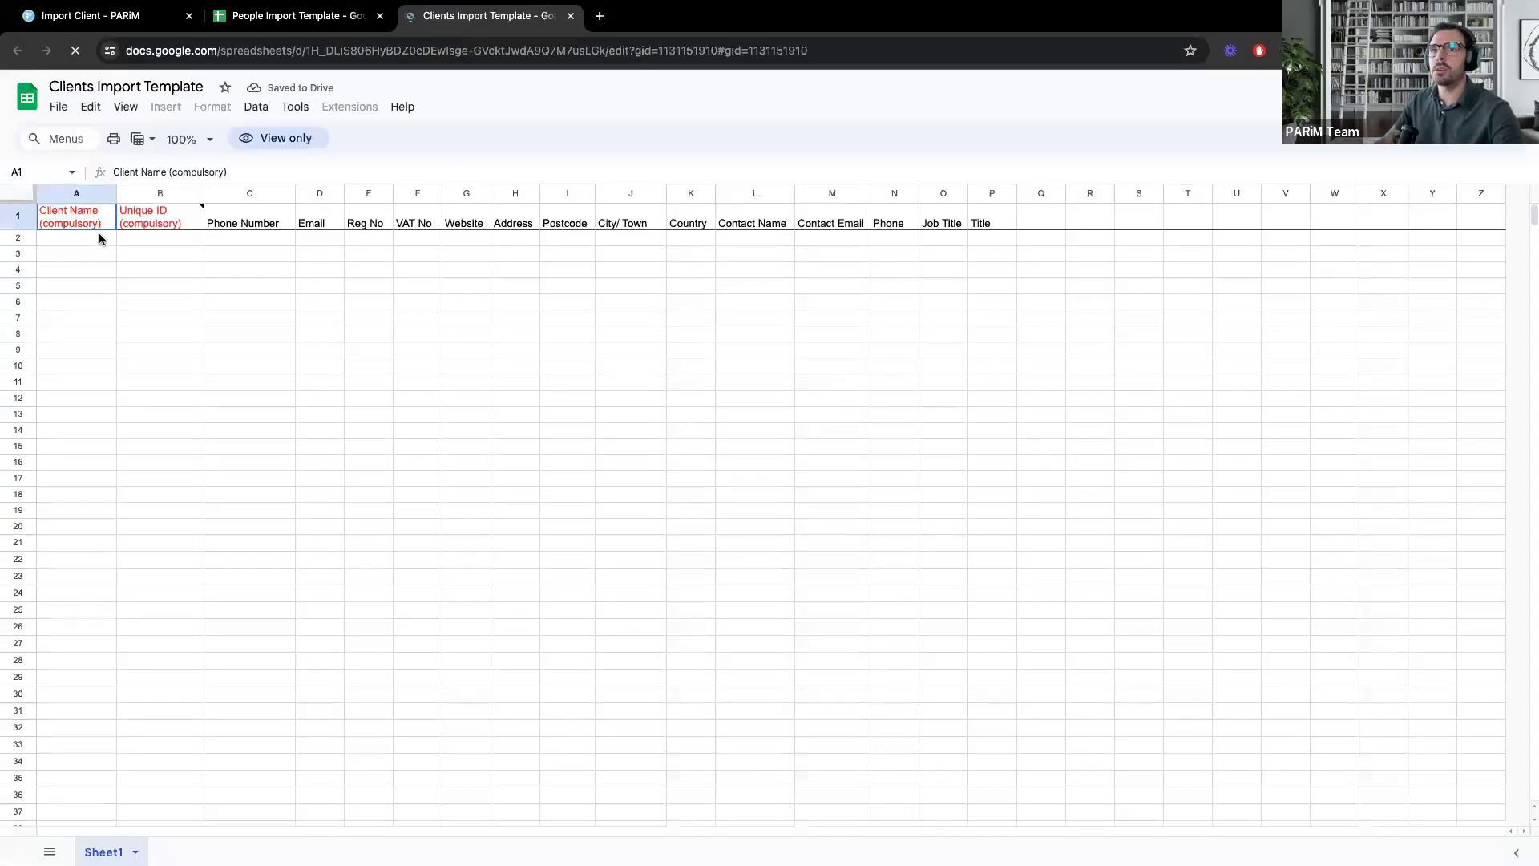
{"action": "mouse_move", "coordinate": [184, 226]}
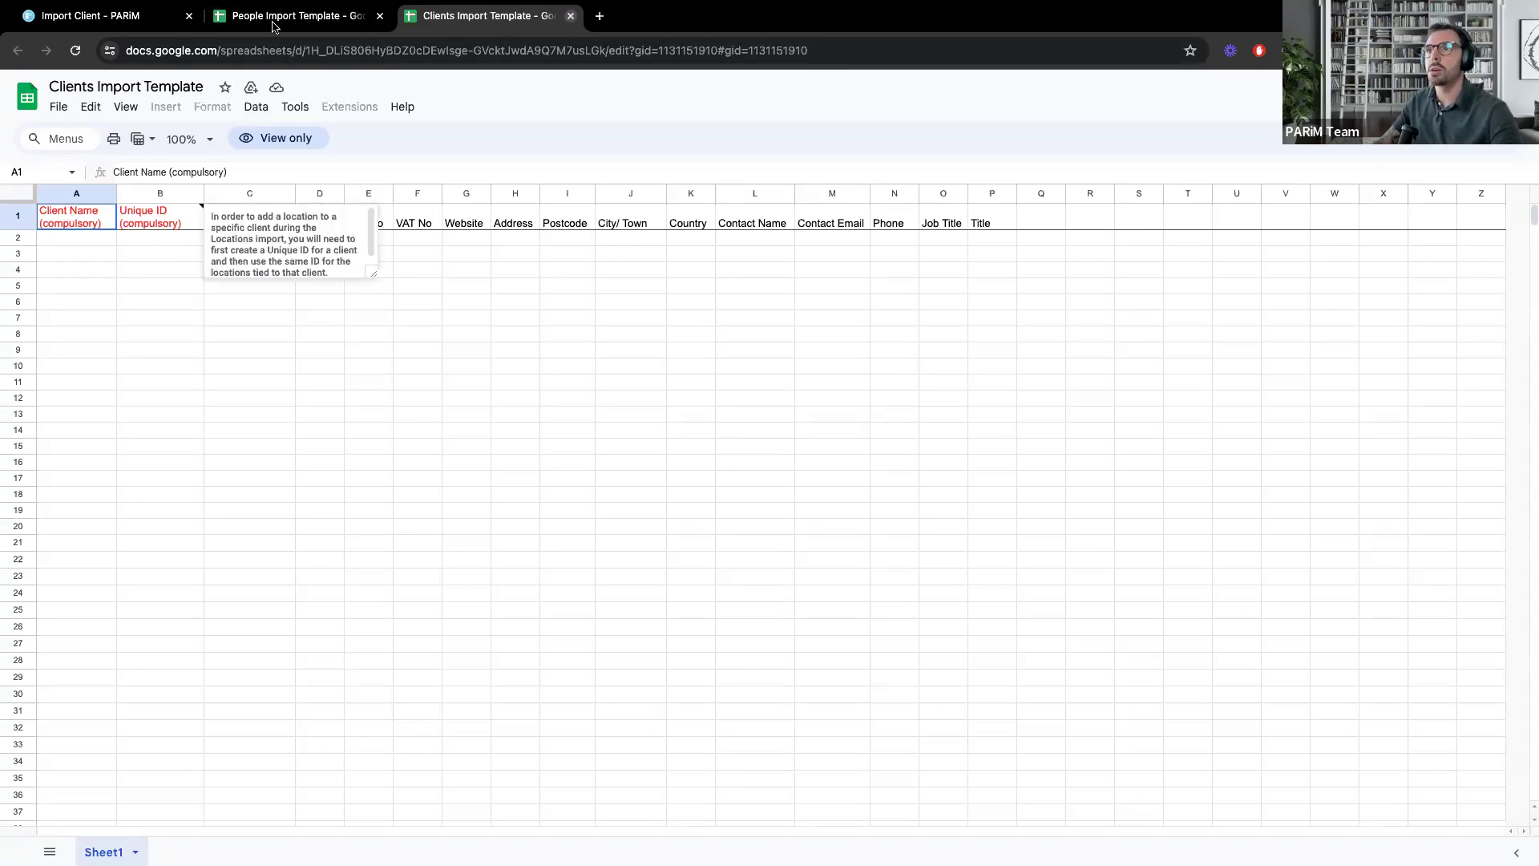
{"action": "key", "text": "ctrl+w"}
{"action": "key", "text": "ctrl+shift+Tab"}
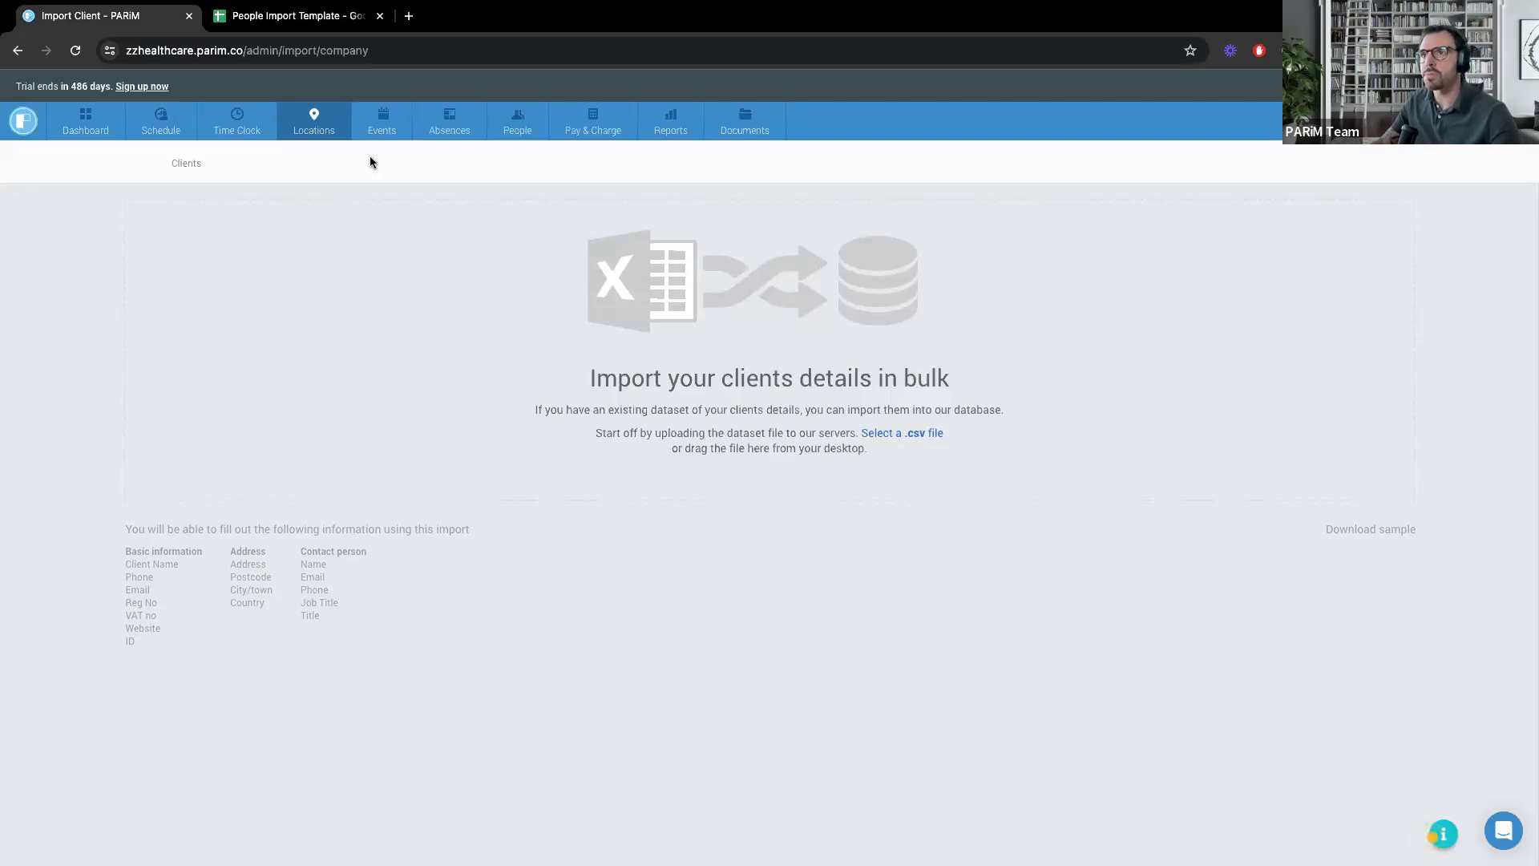
Check the new location form's Client dropdown, then return to the Locations list of 11 UK sites.
{"action": "mouse_move", "coordinate": [321, 132]}
{"action": "left_click", "coordinate": [312, 171]}
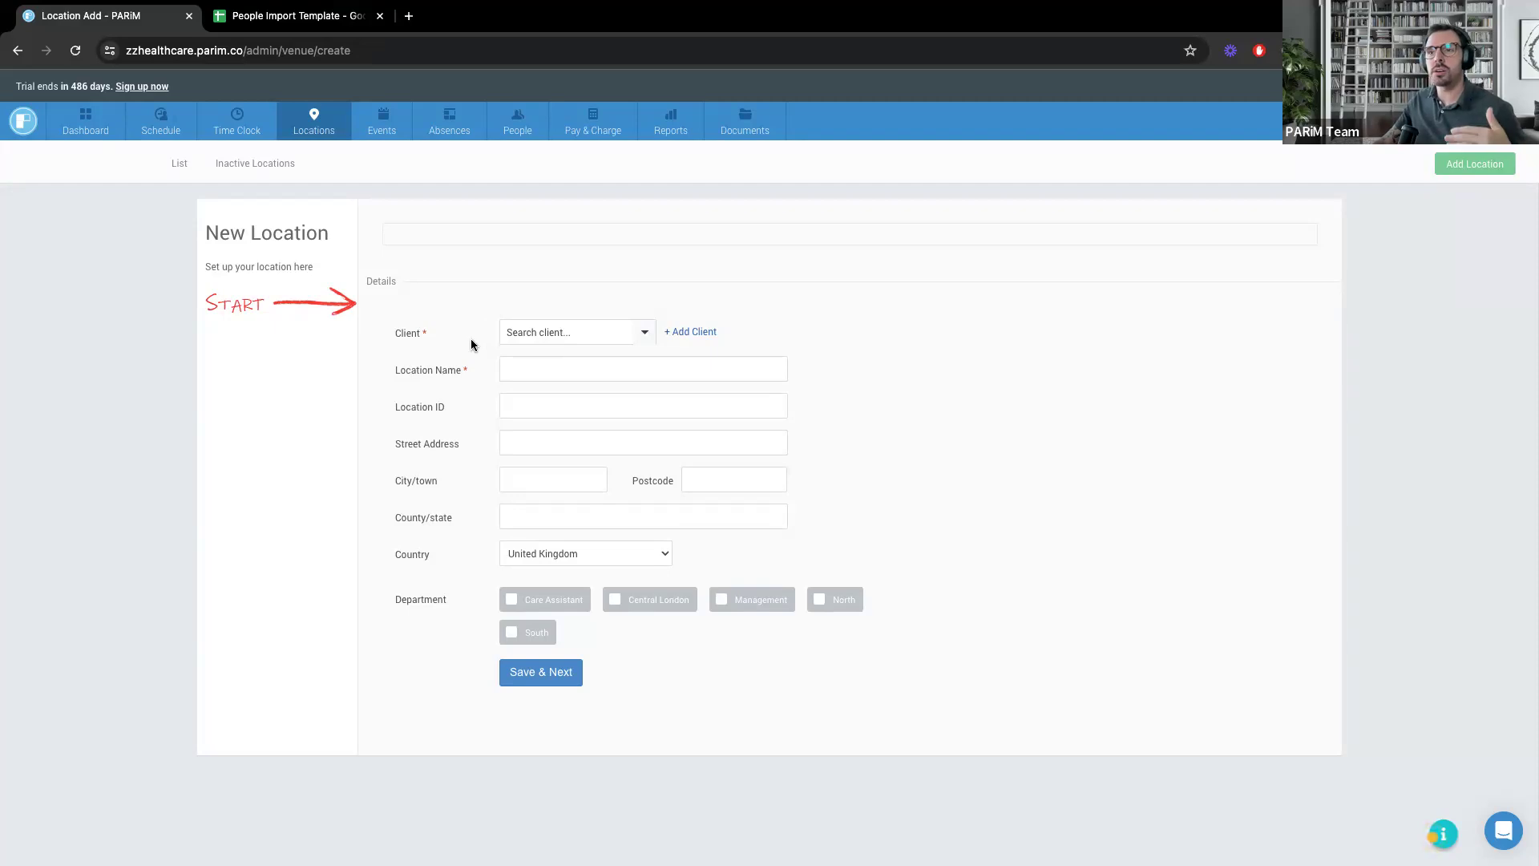
{"action": "left_click", "coordinate": [564, 335]}
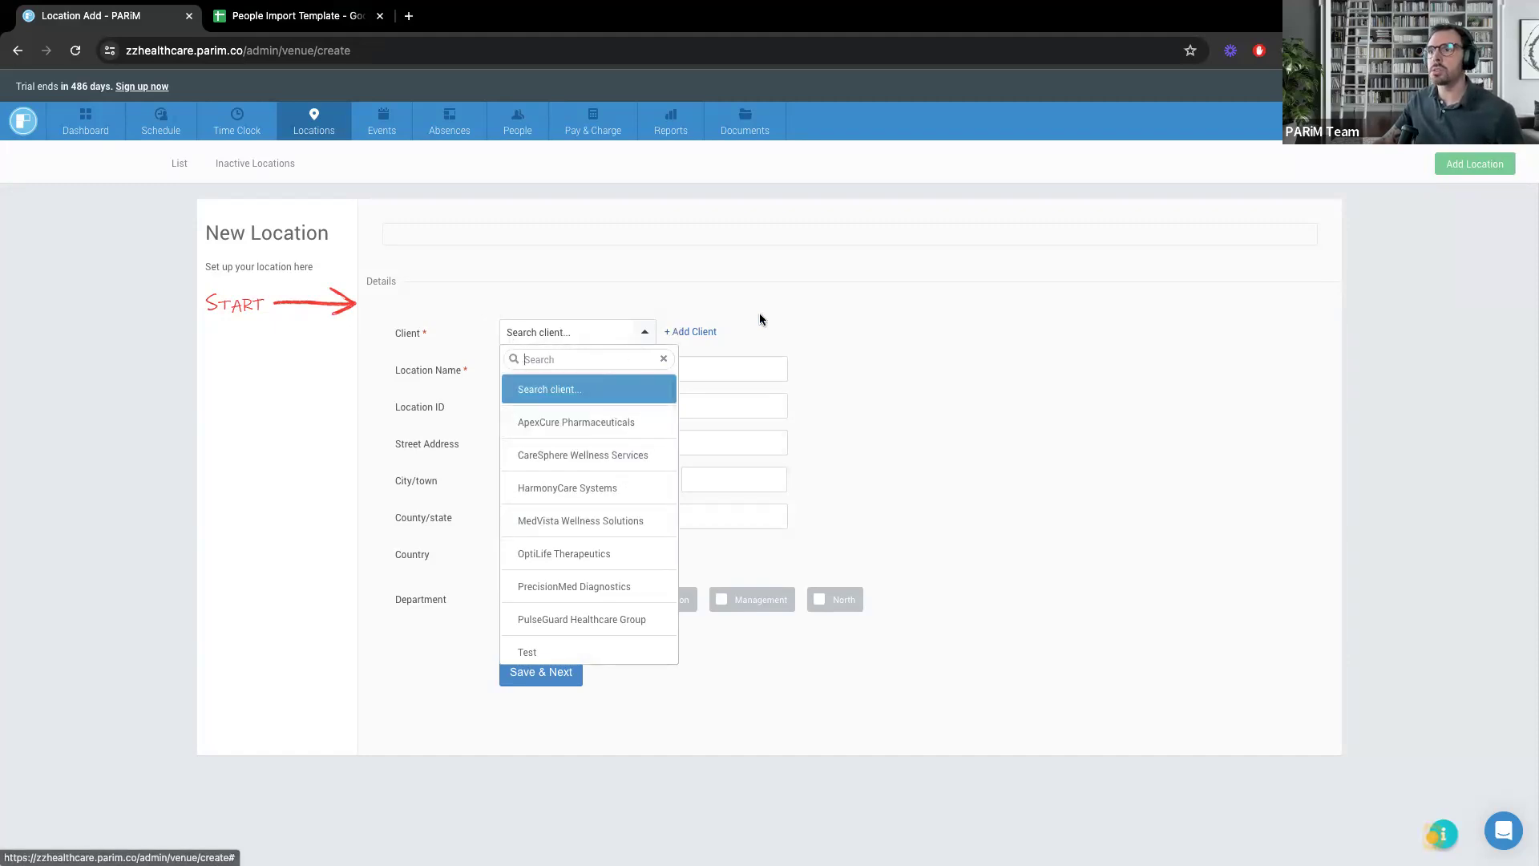
{"action": "left_click", "coordinate": [673, 329]}
{"action": "left_click", "coordinate": [694, 335]}
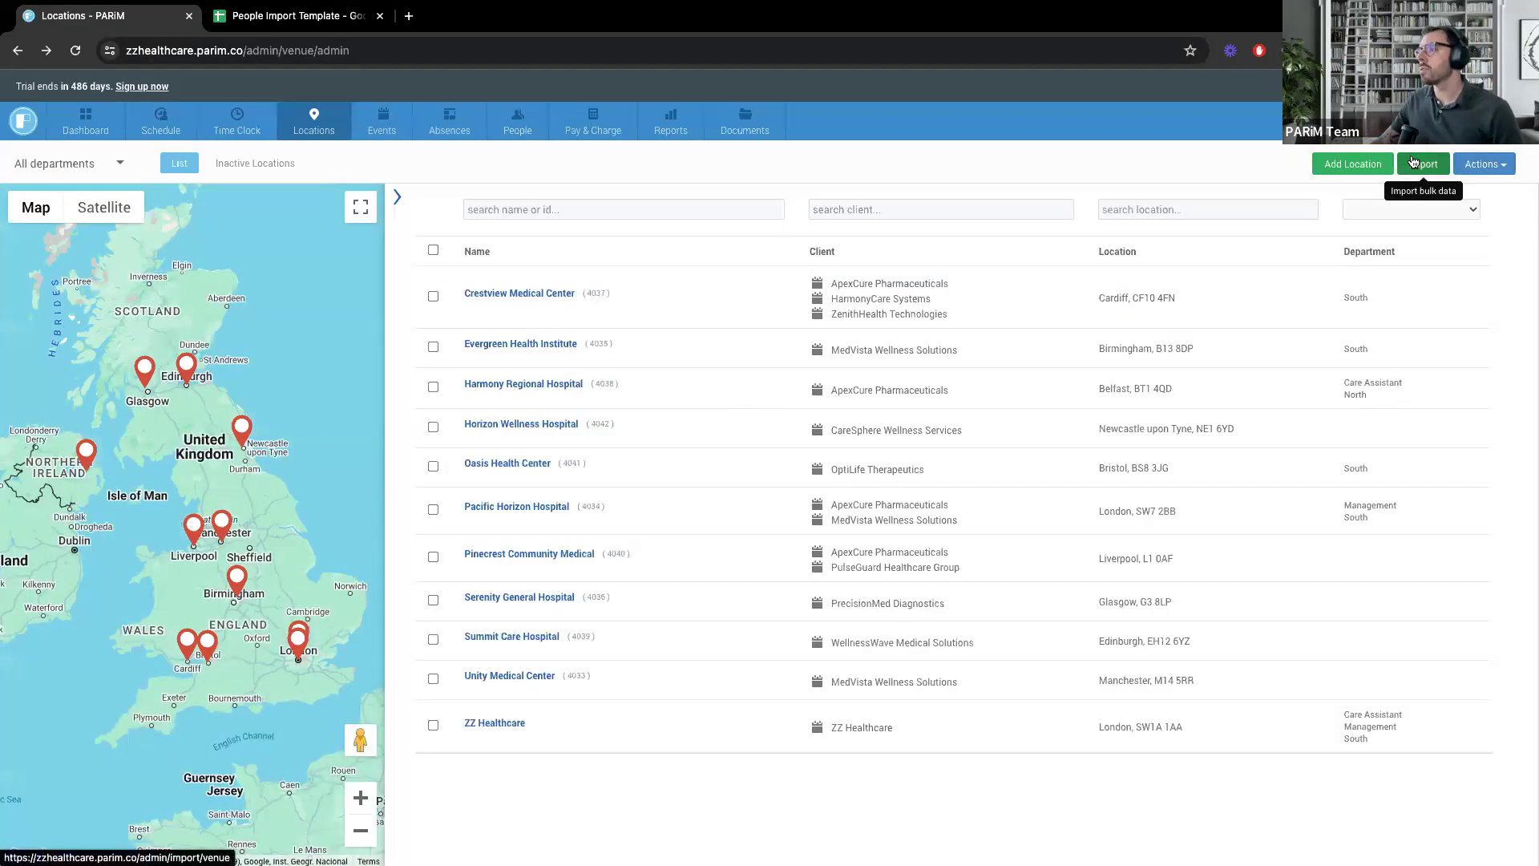
Open the location bulk import page and review the sample Locations Import Template sheet.
{"action": "left_click", "coordinate": [1412, 161]}
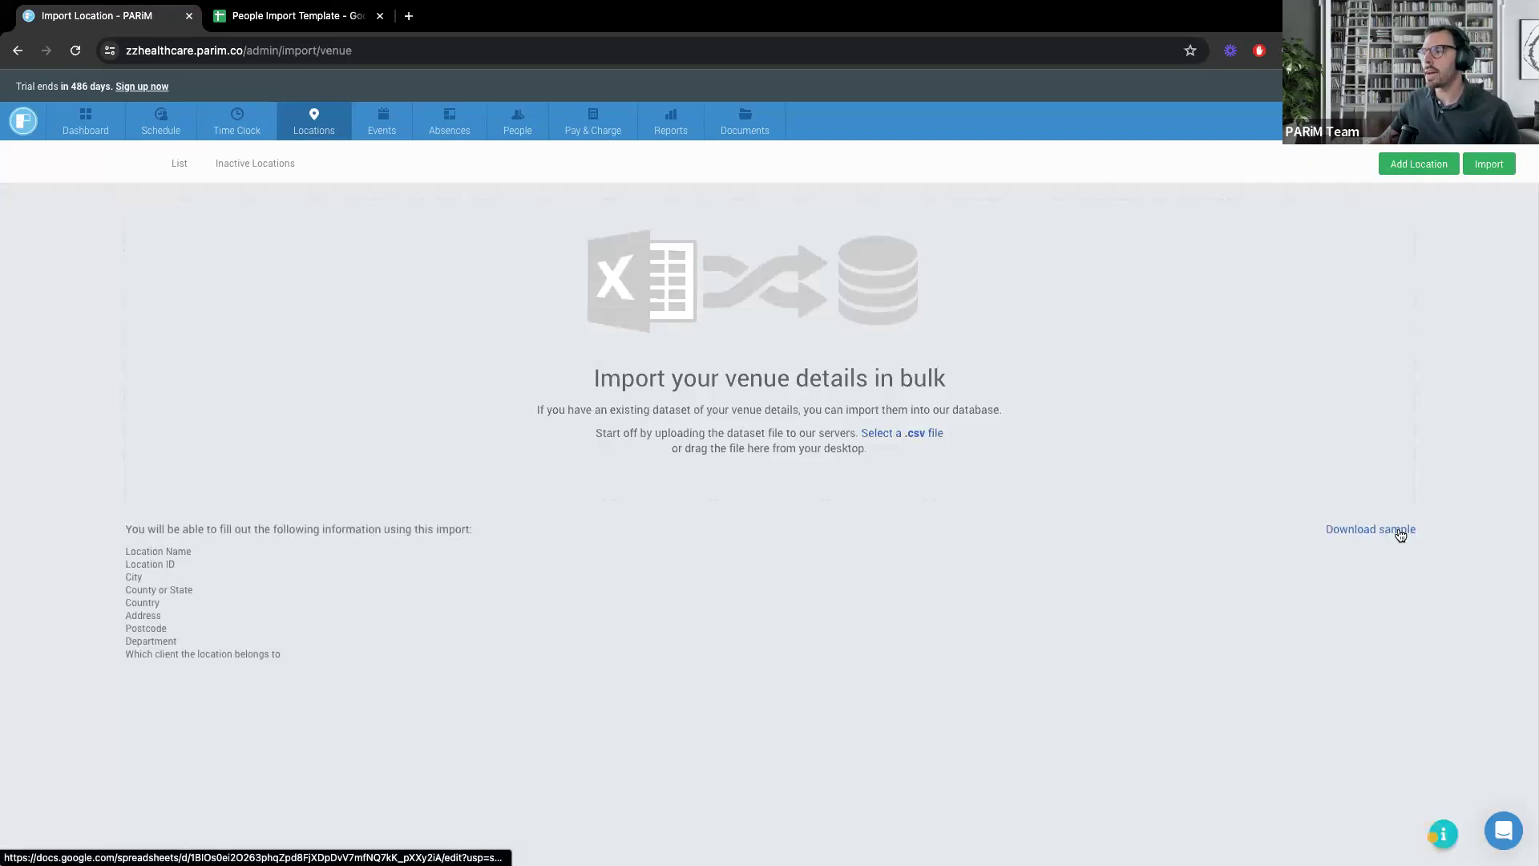
{"action": "left_click", "coordinate": [1361, 536]}
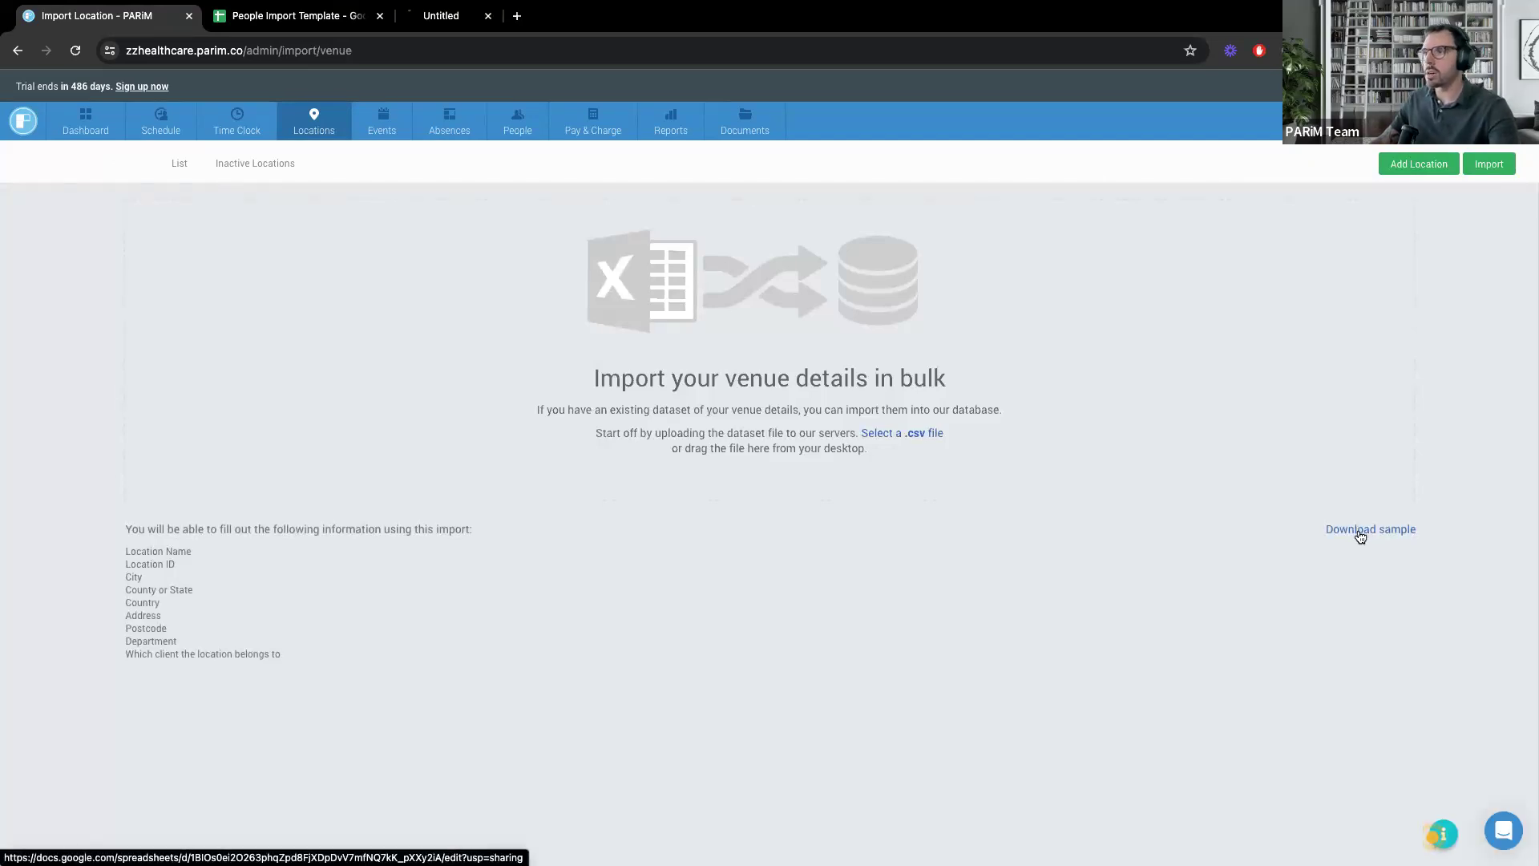
{"action": "left_click", "coordinate": [471, 18]}
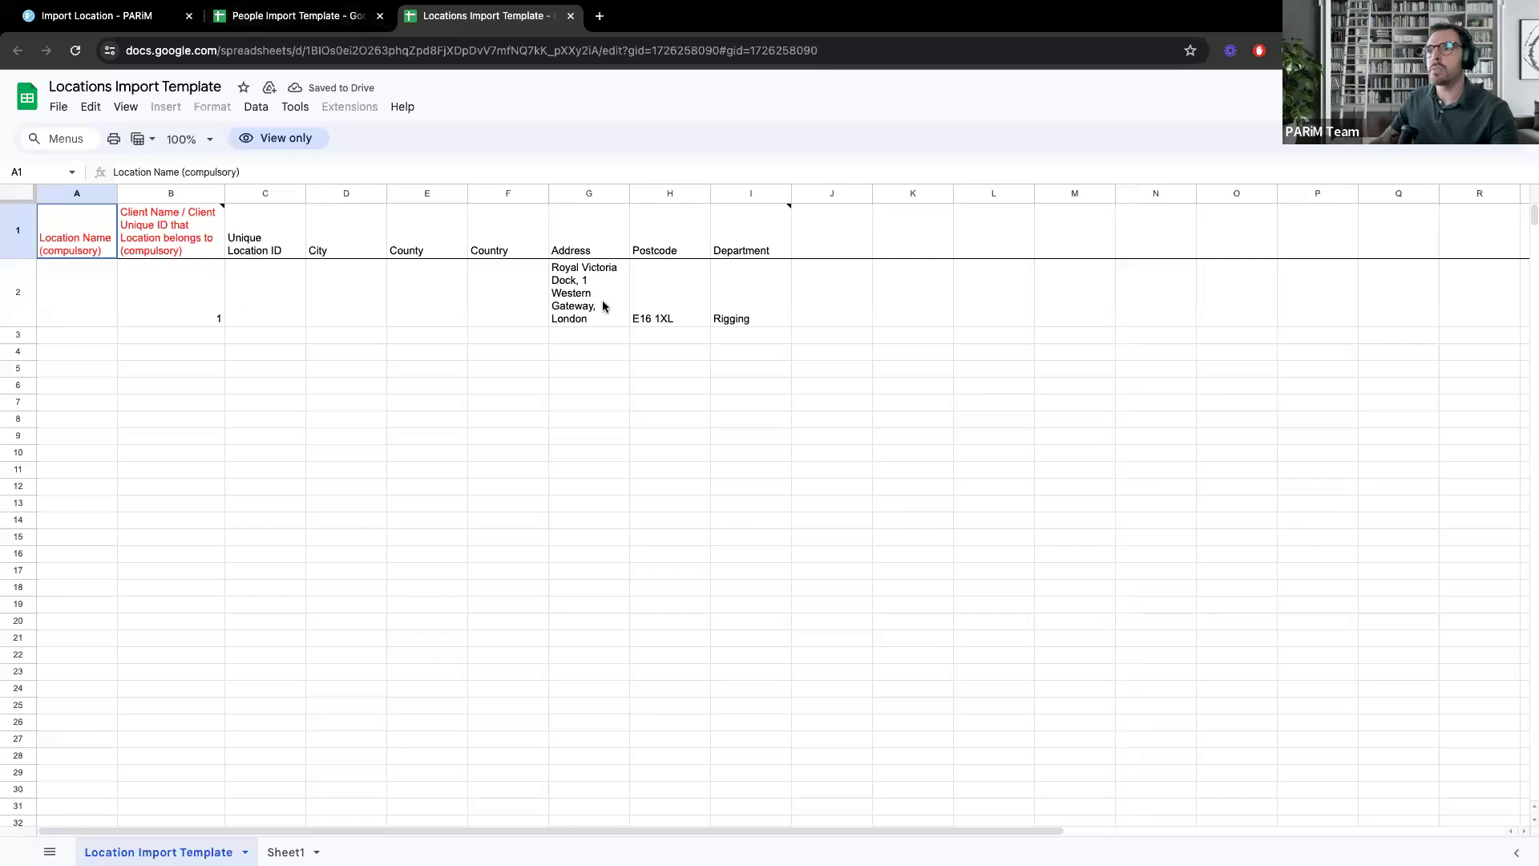
{"action": "scroll", "coordinate": [492, 307], "scroll_direction": "right", "scroll_amount": 1}
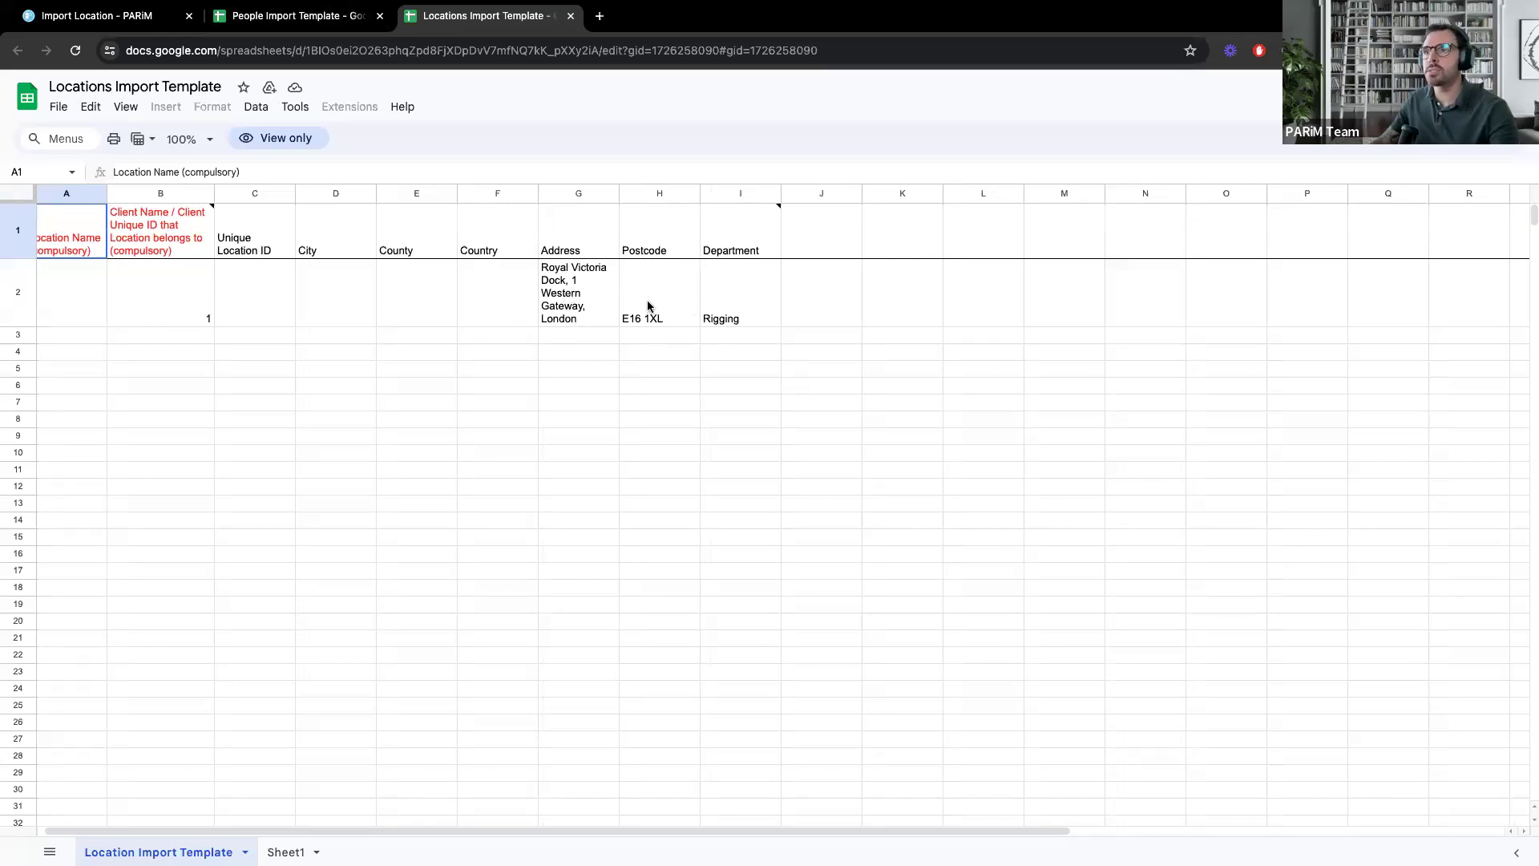
{"action": "scroll", "coordinate": [152, 297], "scroll_direction": "left", "scroll_amount": 1}
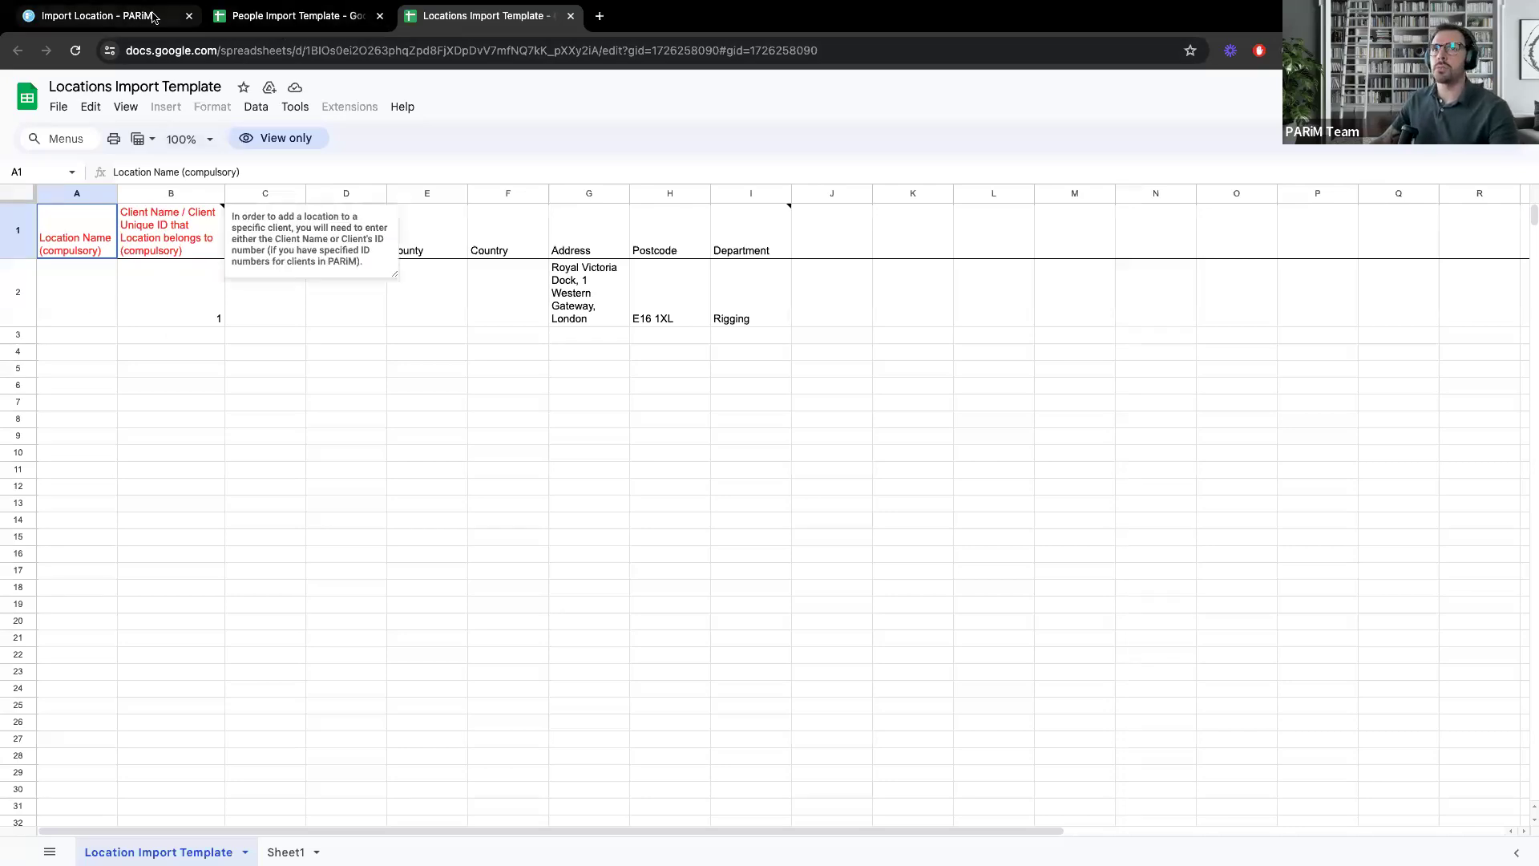
Look at the People Import Template, then return to PARiM's location import page.
{"action": "left_click", "coordinate": [154, 16]}
{"action": "left_click", "coordinate": [291, 19]}
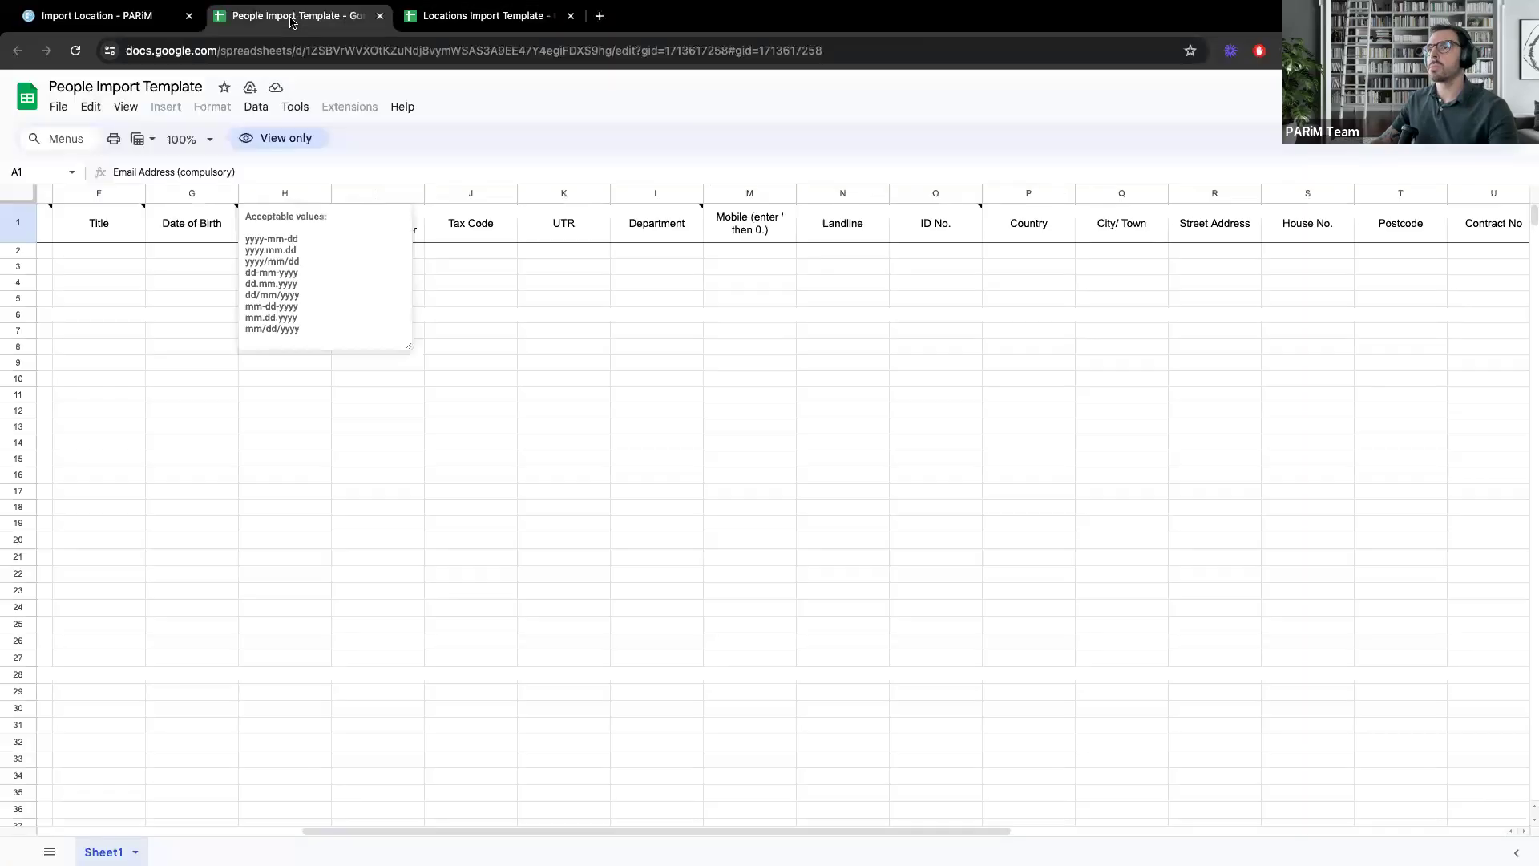
{"action": "left_click", "coordinate": [105, 19]}
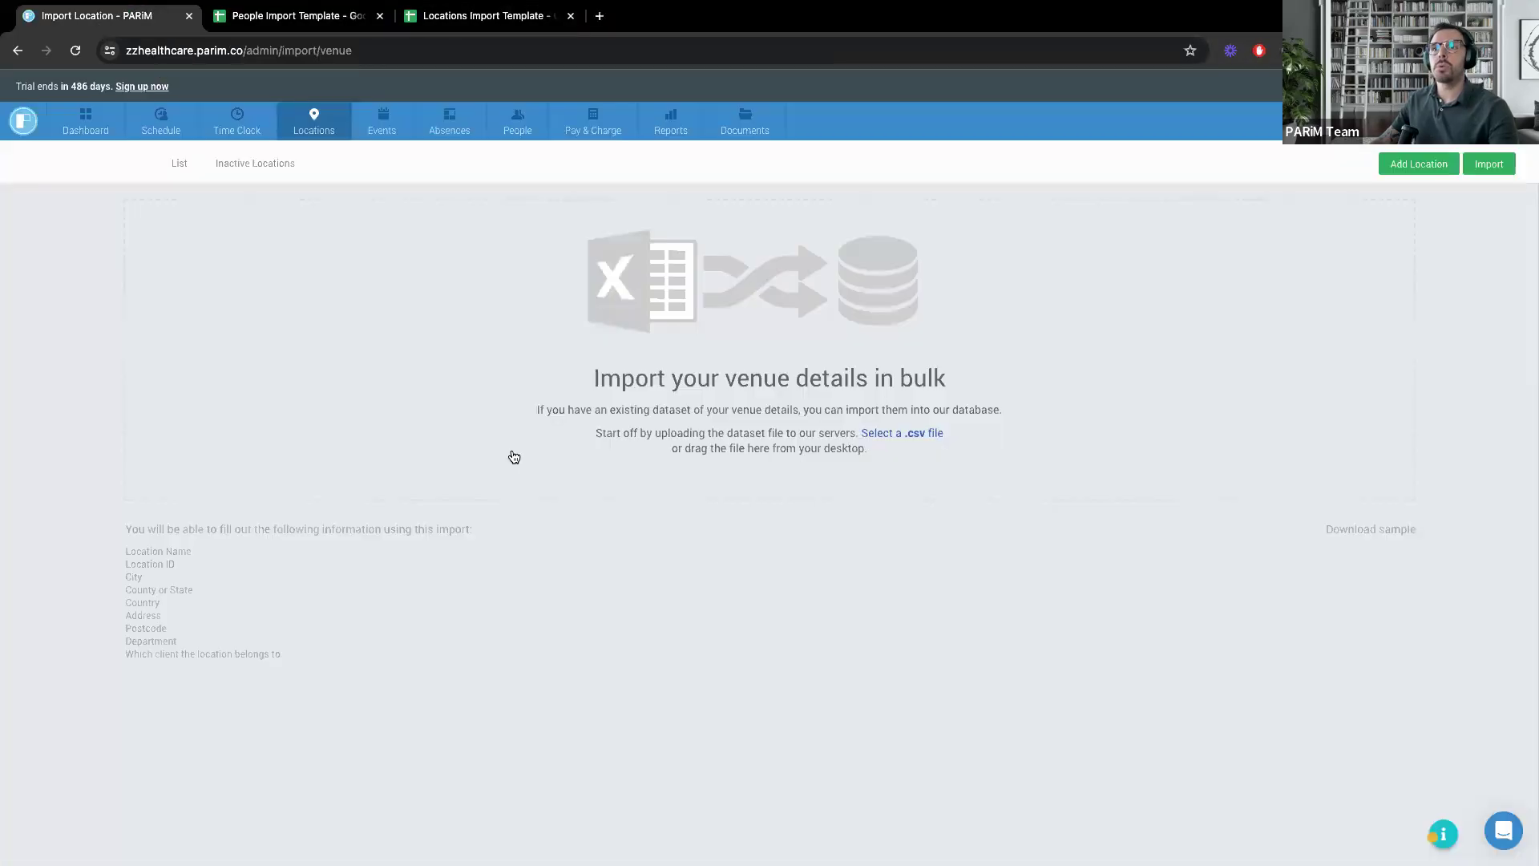
Switch from the location import page to the Clients list of 13 clients with their towns.
{"action": "left_click", "coordinate": [315, 157]}
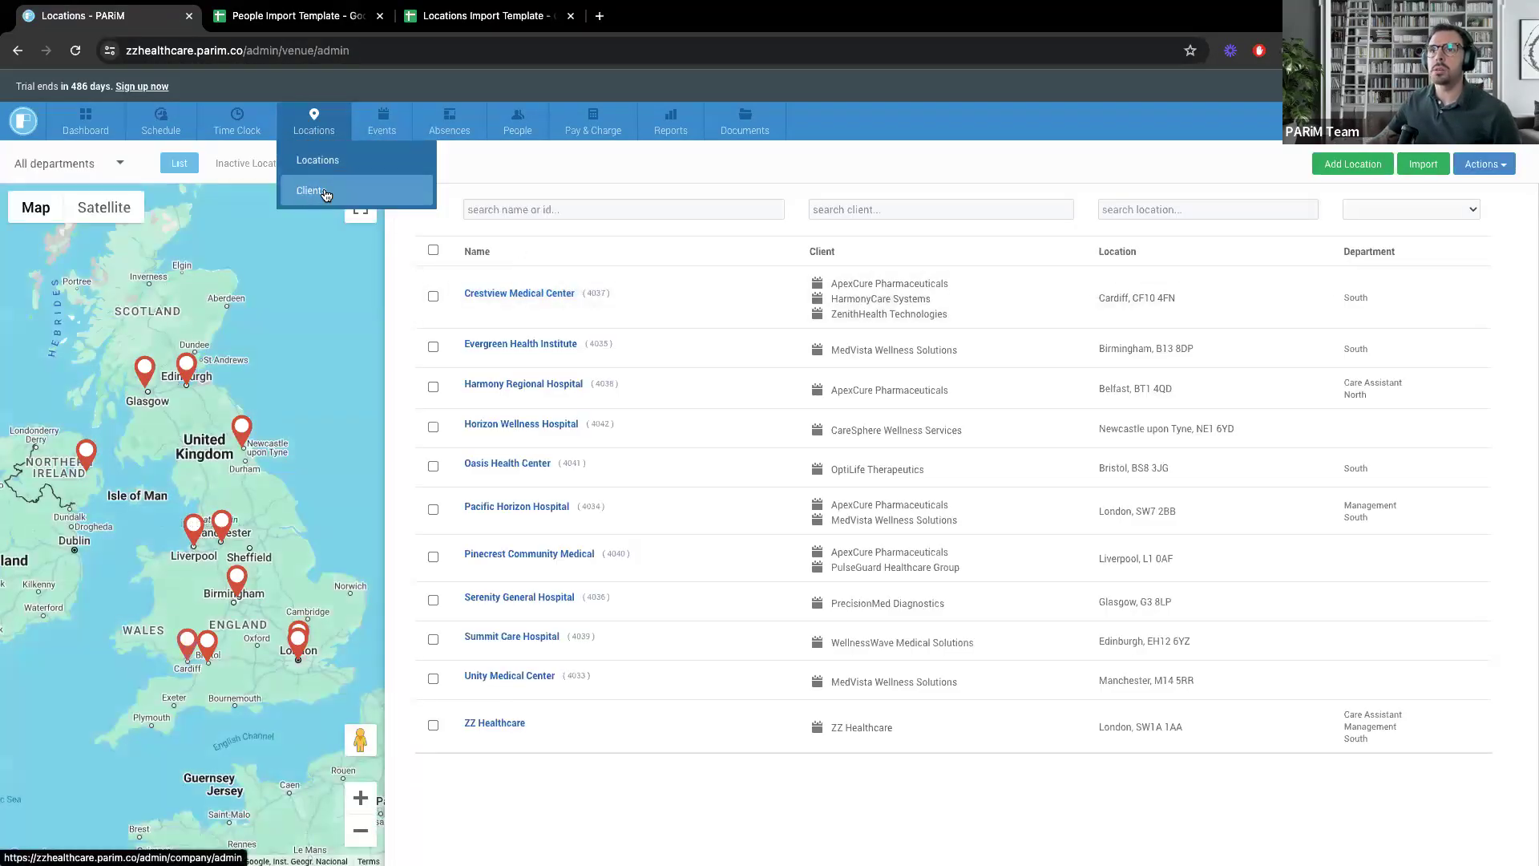
{"action": "left_click", "coordinate": [317, 192]}
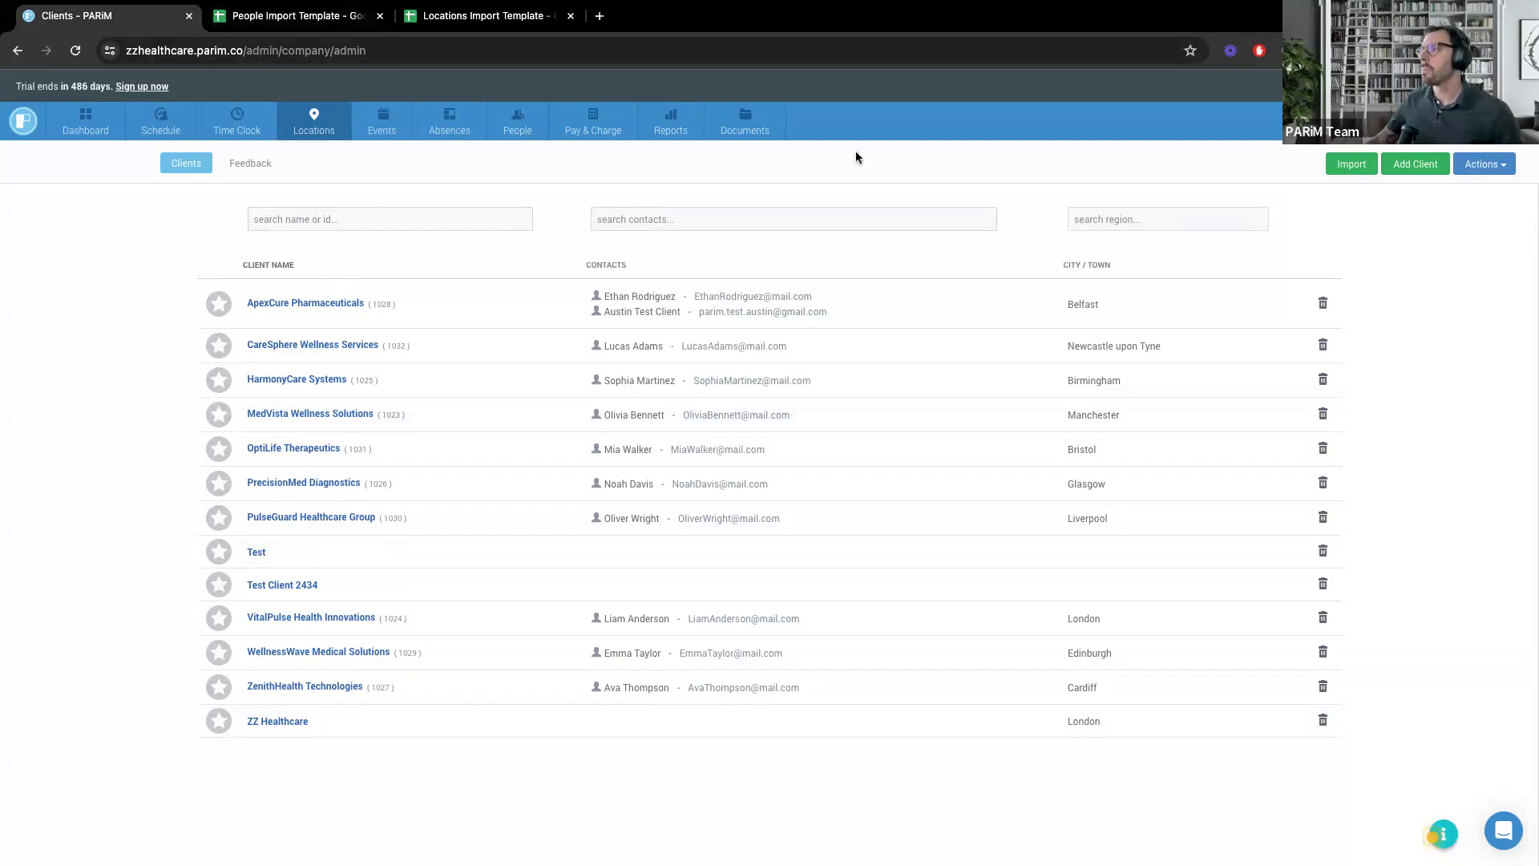
Open the Events calendar for September 2024, still empty across all 11 locations.
{"action": "left_click", "coordinate": [389, 126]}
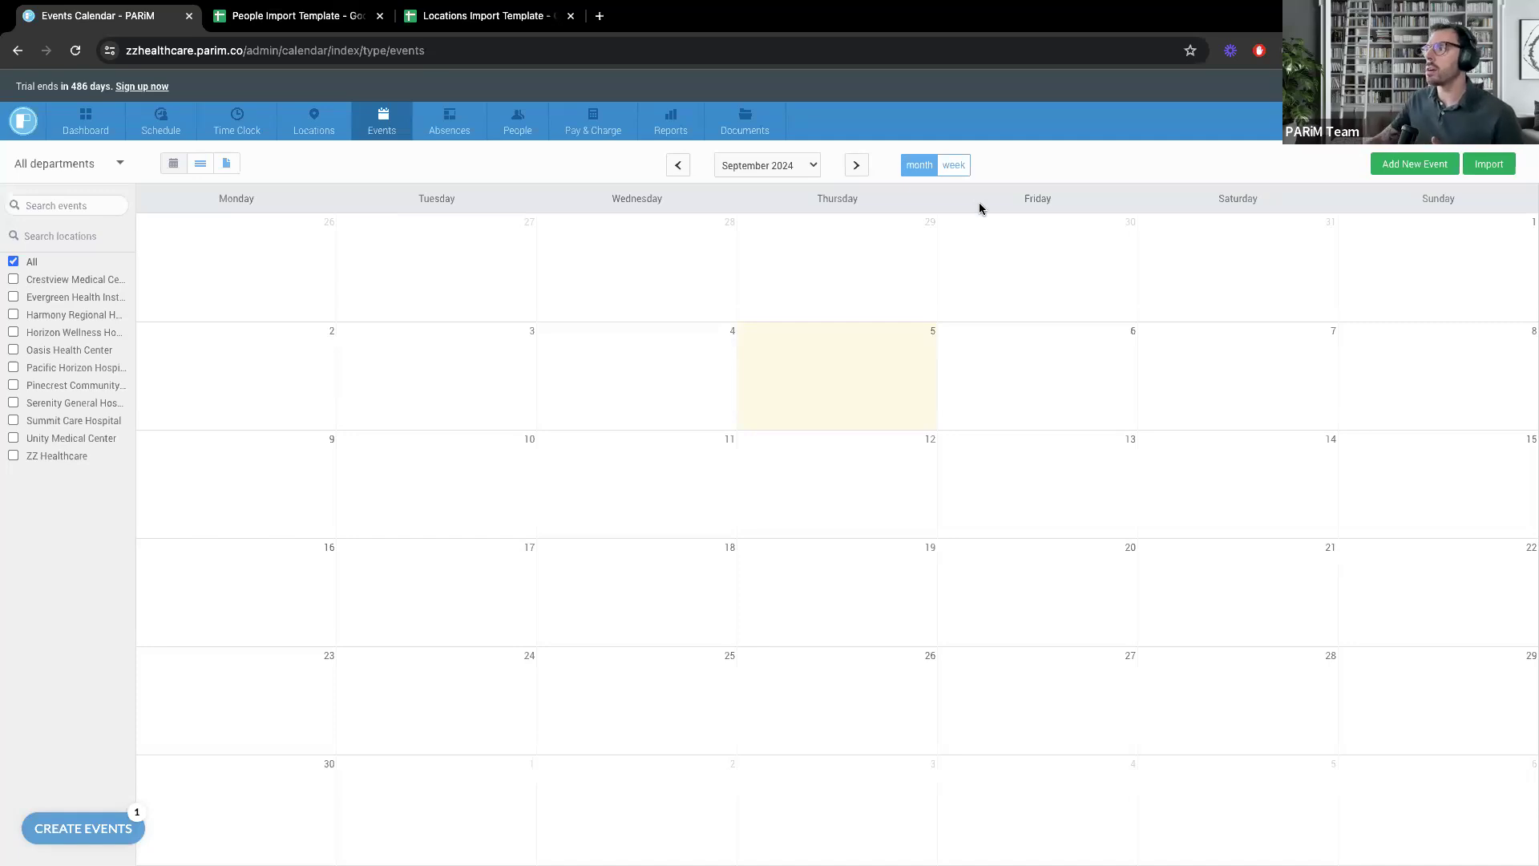
{"action": "left_click", "coordinate": [1404, 175]}
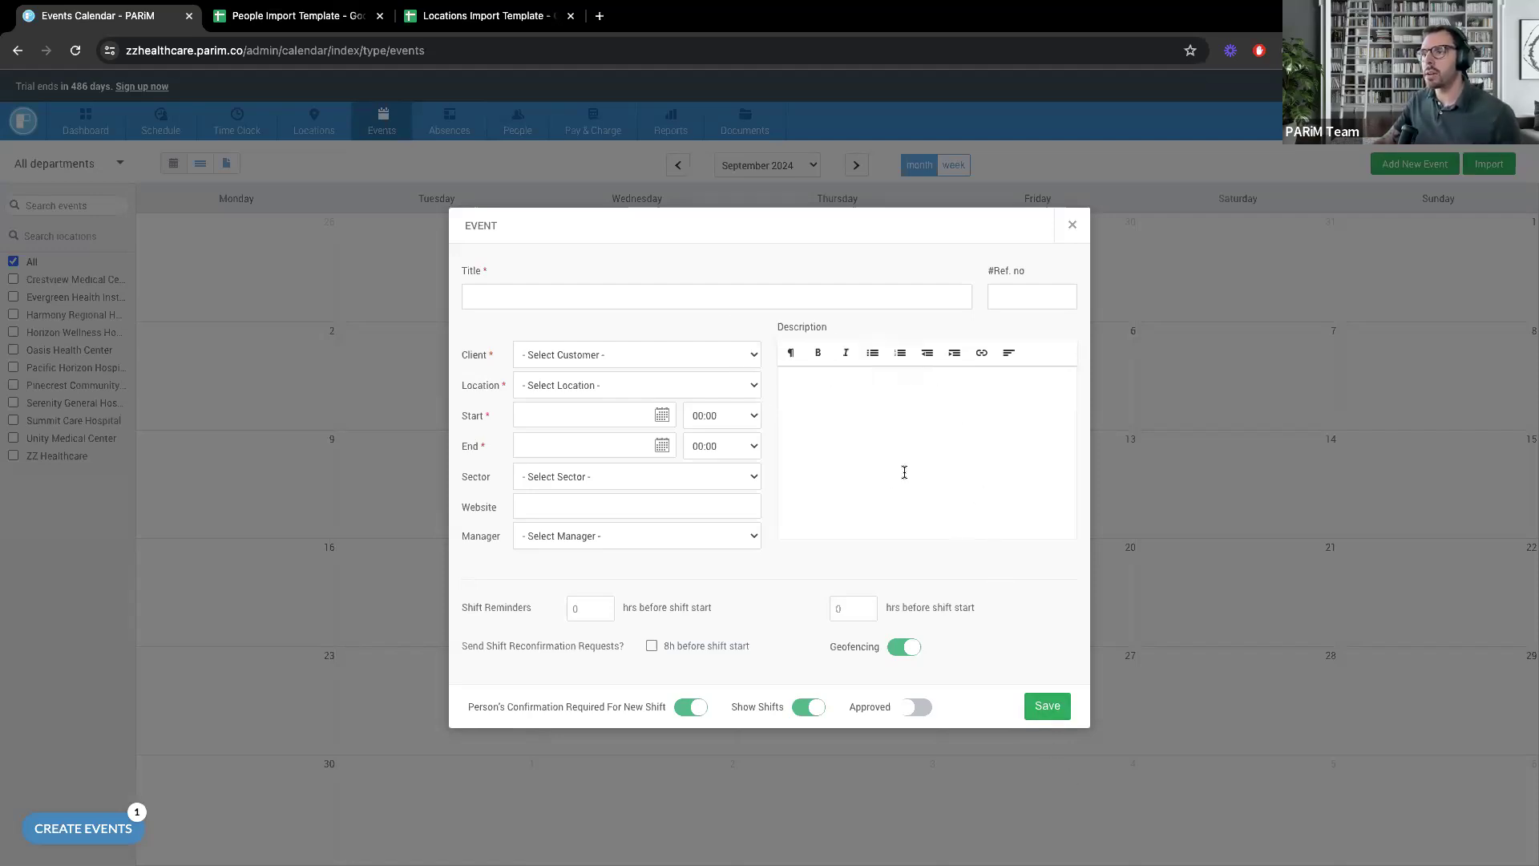
{"action": "left_click", "coordinate": [1071, 228]}
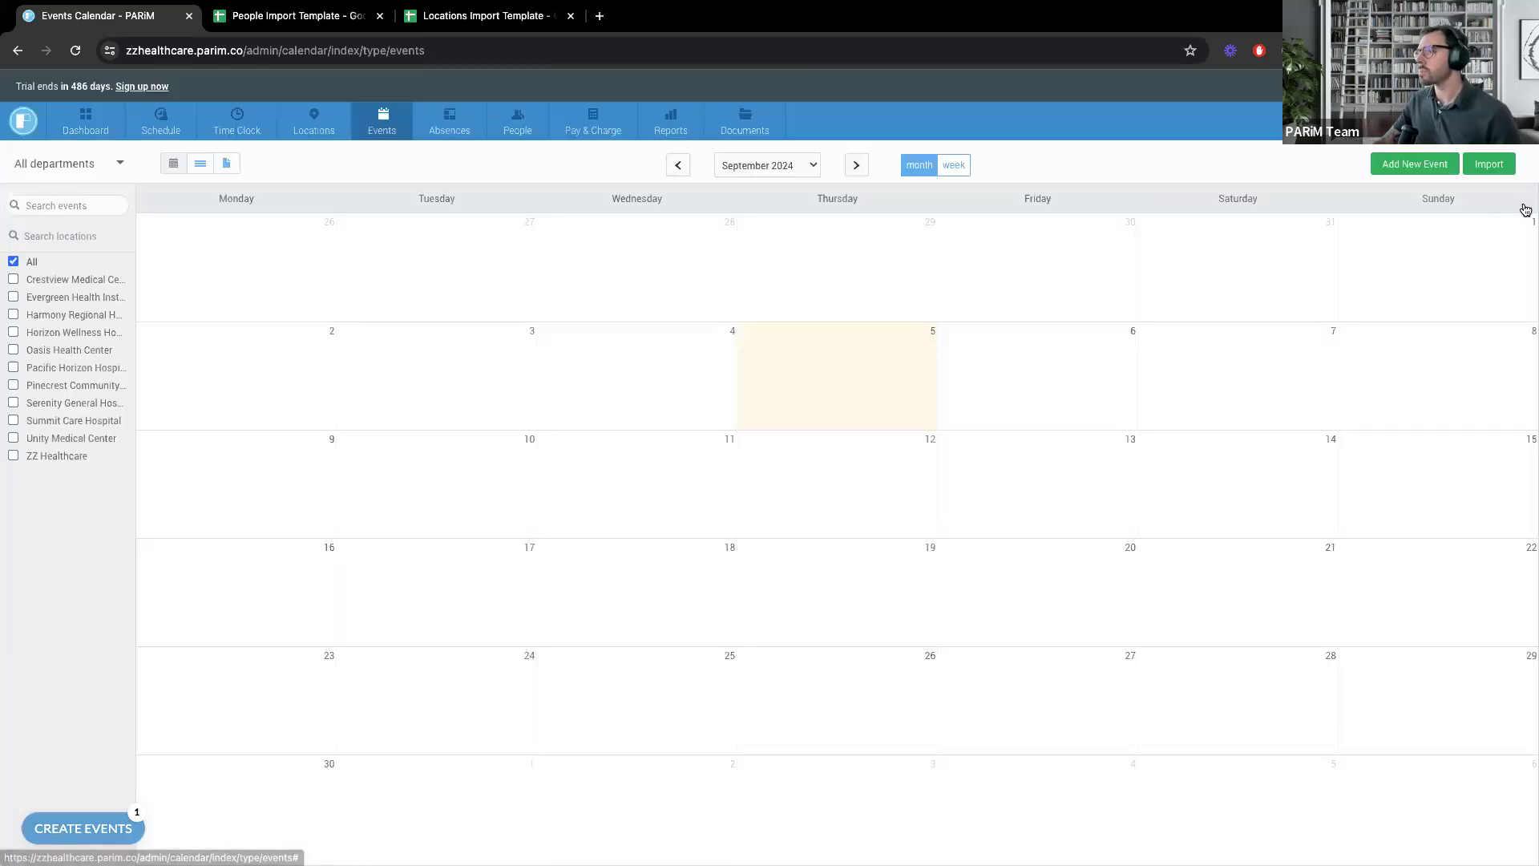
Open the Import Event page and highlight its importable fields, from Event Title to Approval Status.
{"action": "left_click", "coordinate": [1505, 163]}
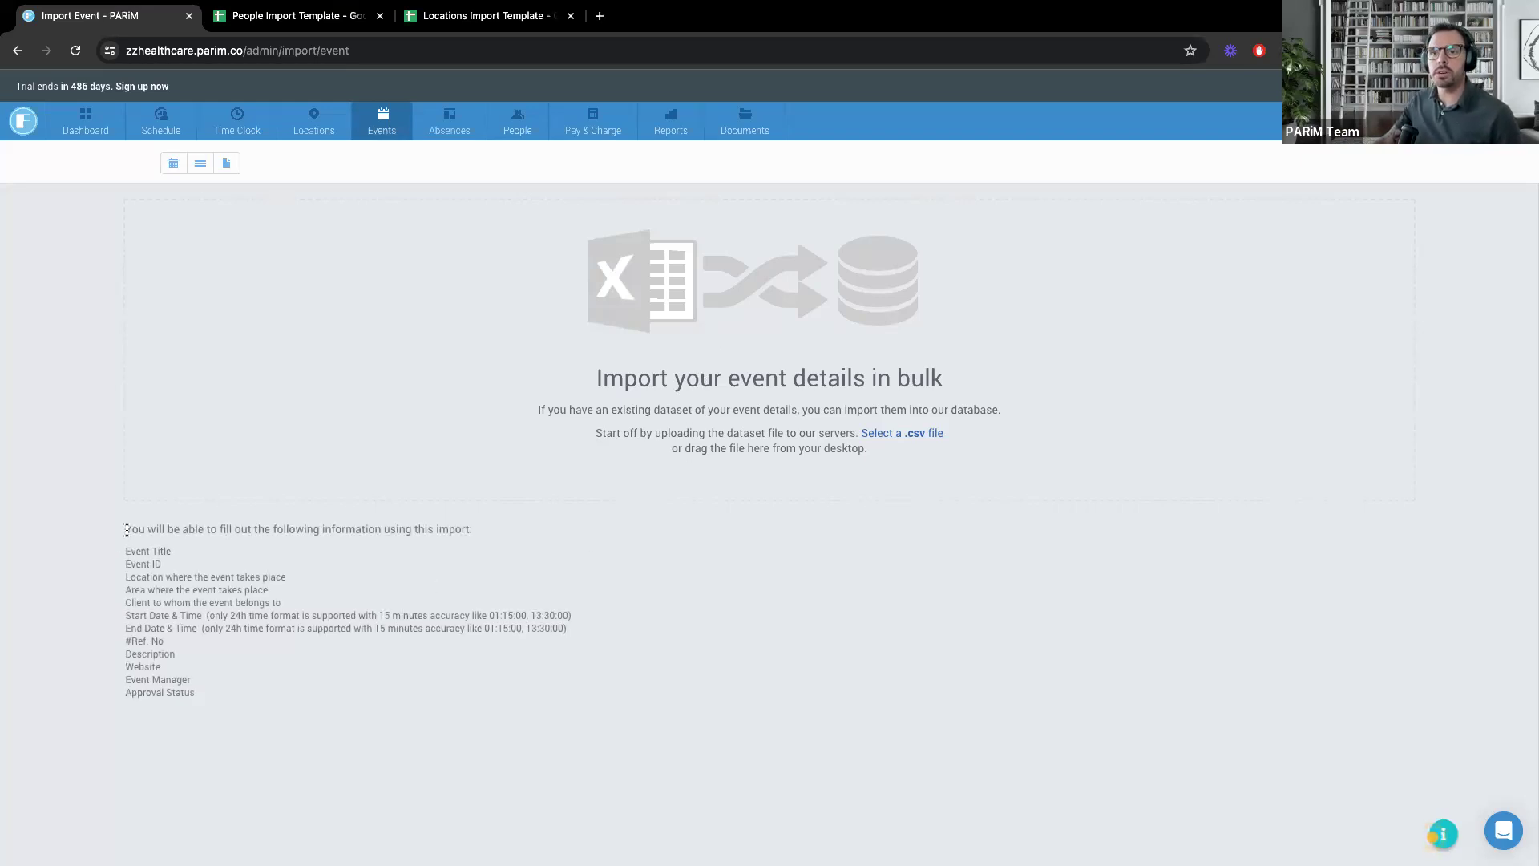
{"action": "left_click_drag", "start_coordinate": [205, 698], "coordinate": [123, 552]}
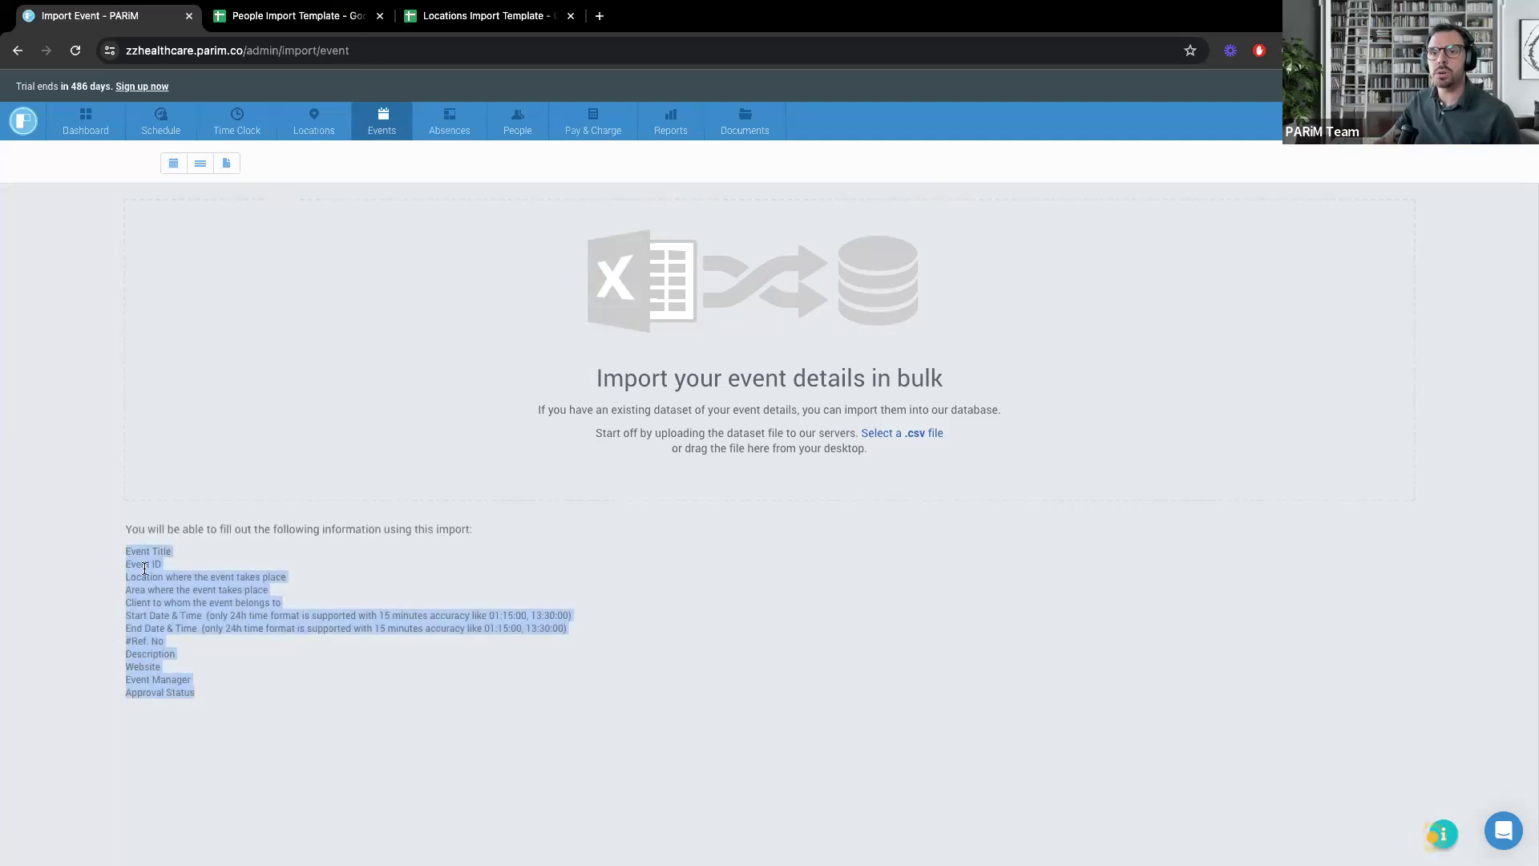